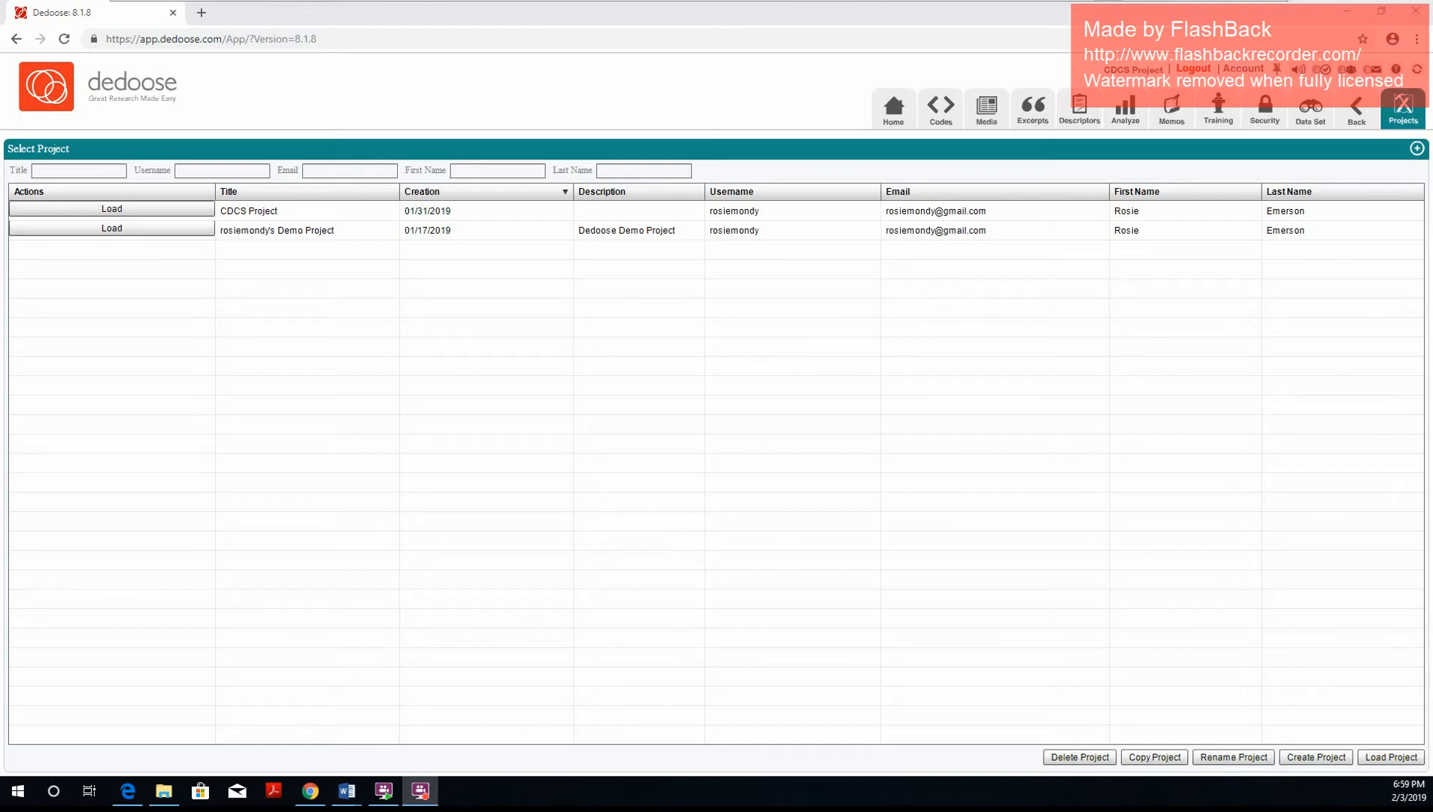
# - Switch to the Practice Transcript document in Word and review its respondent details and the interview questions and answers
pyautogui.moveTo(699, 0); pyautogui.dragTo(719, 60)
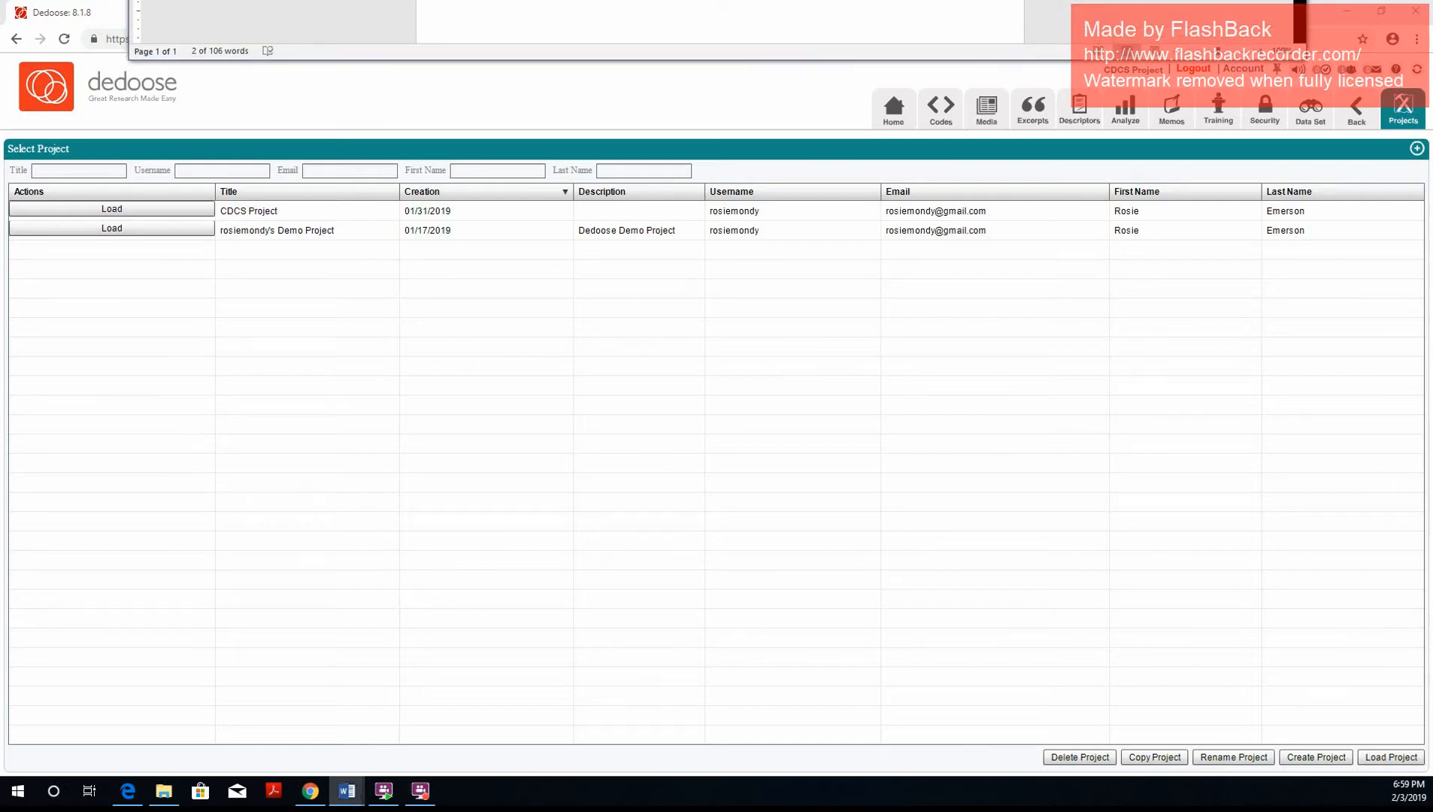
pyautogui.moveTo(774, 0); pyautogui.dragTo(782, 0)
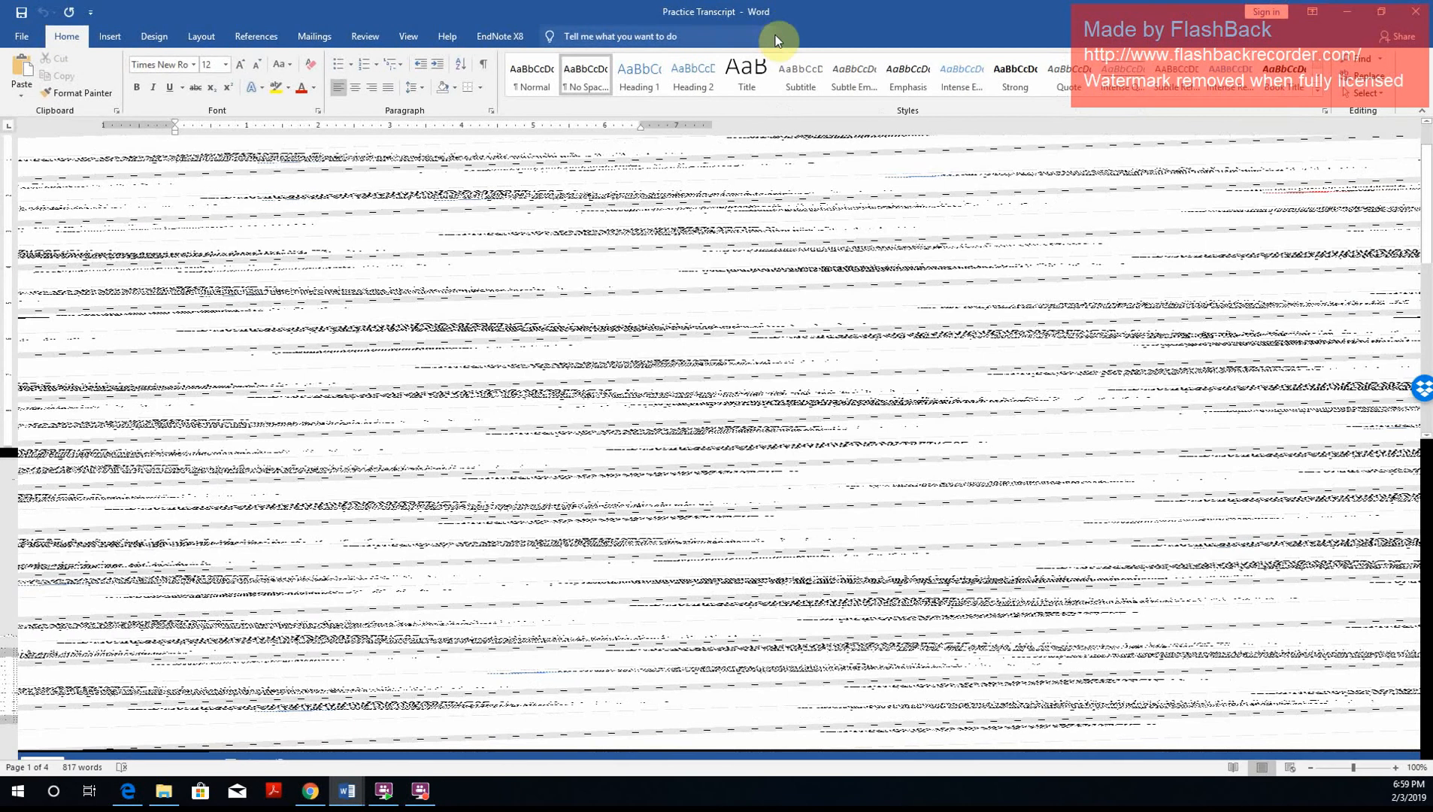
pyautogui.click(1383, 13)
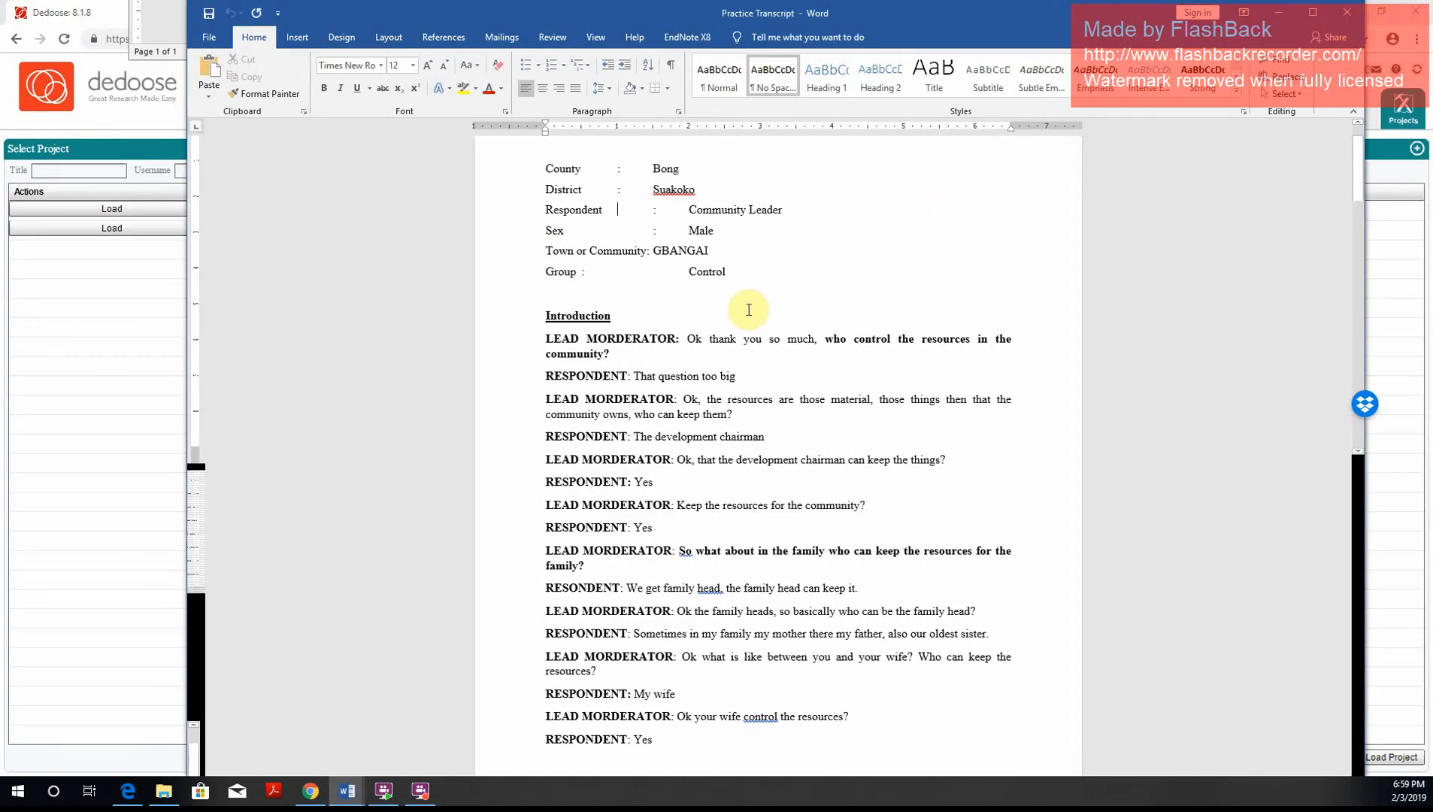
pyautogui.scroll(3, 749, 310)
pyautogui.scroll(-3, 747, 311)
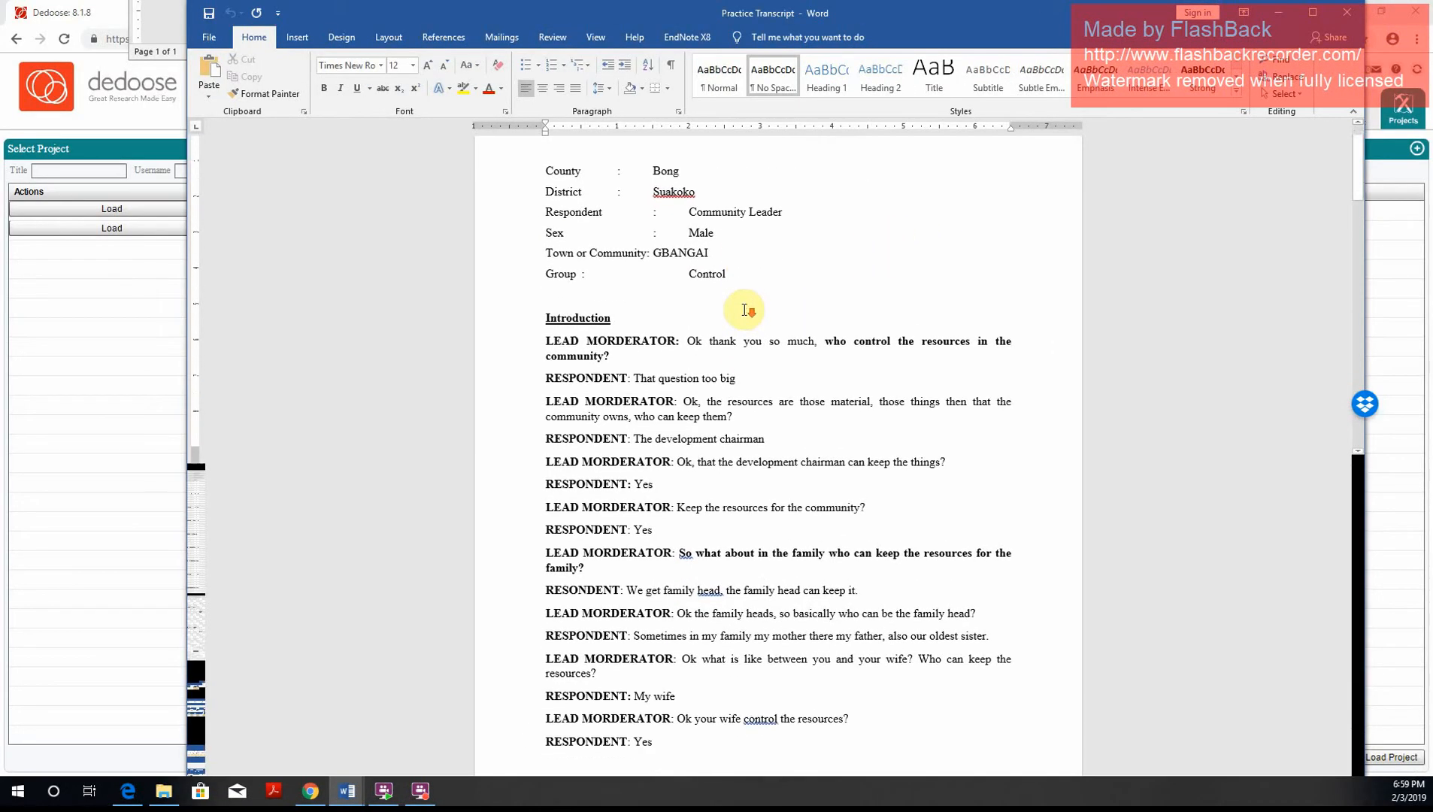
pyautogui.scroll(3, 749, 309)
pyautogui.scroll(-1, 731, 267)
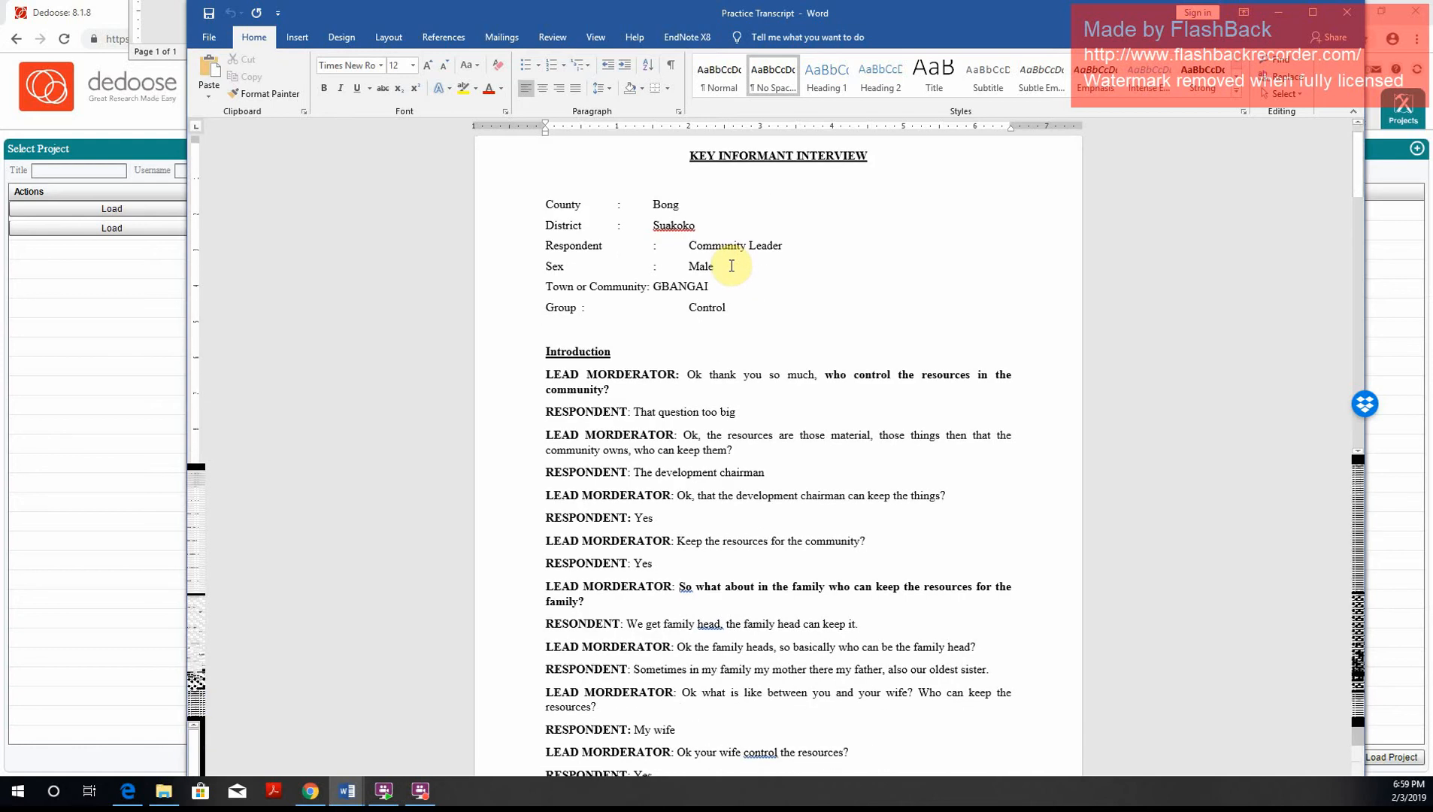
pyautogui.scroll(-1, 734, 268)
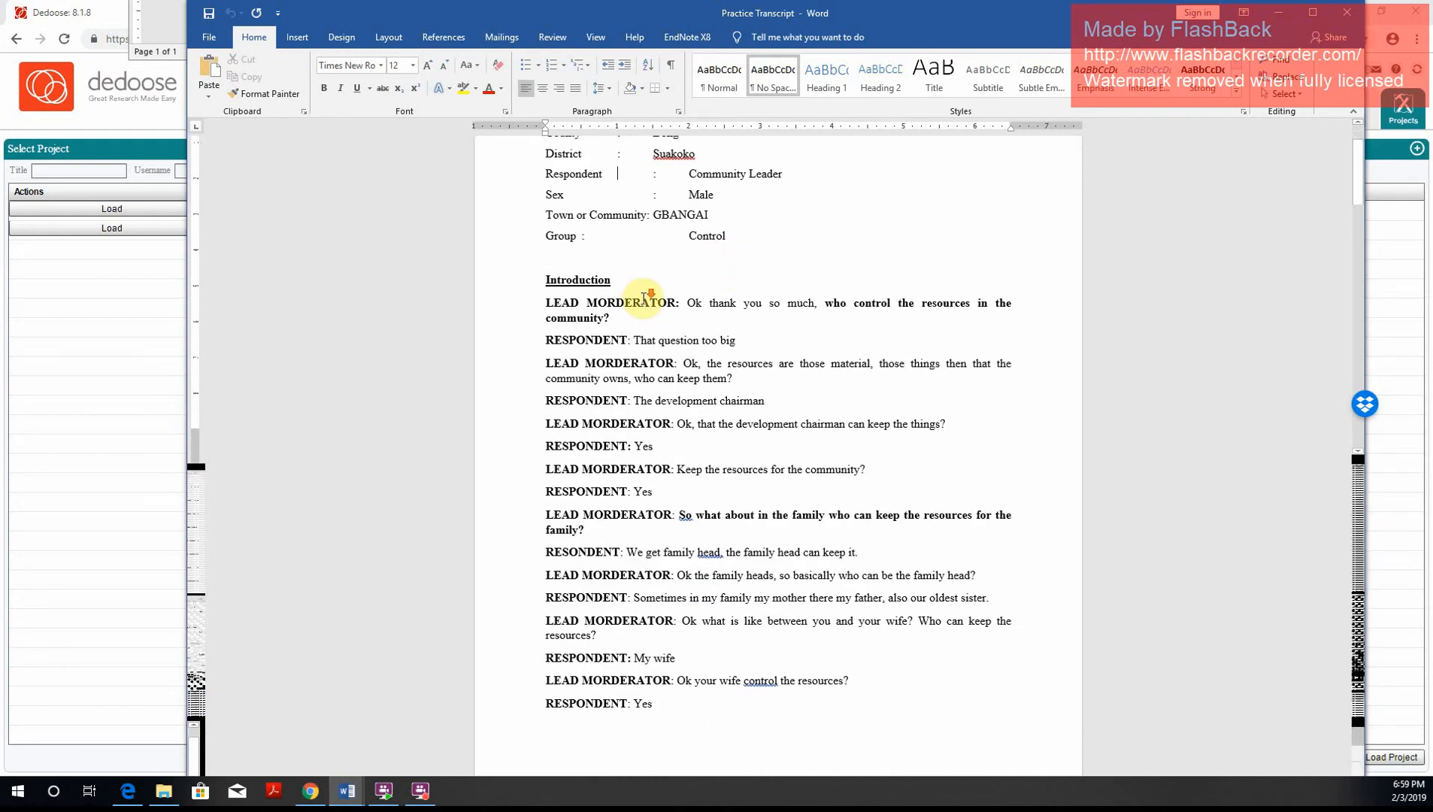
pyautogui.scroll(-2, 644, 298)
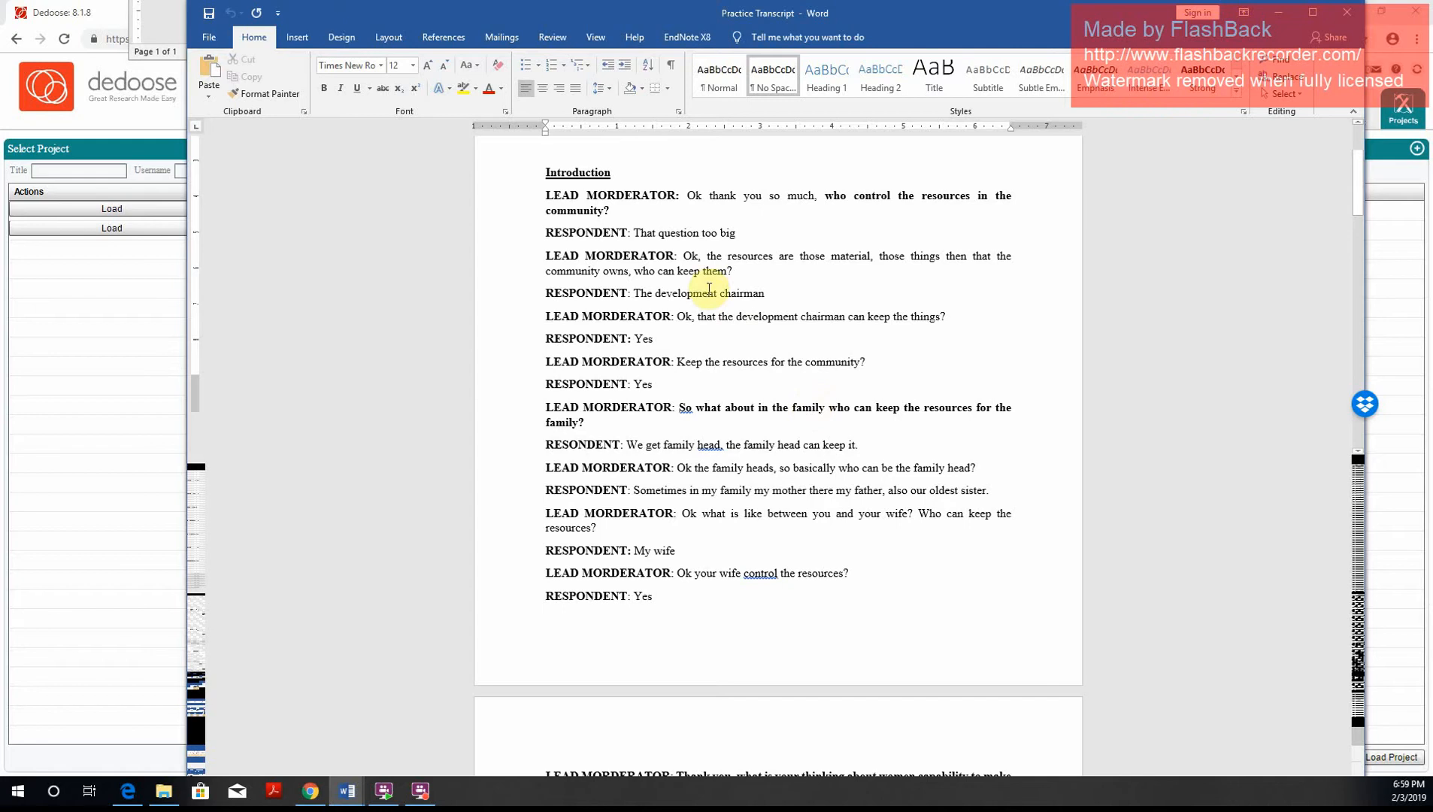
pyautogui.scroll(1, 709, 304)
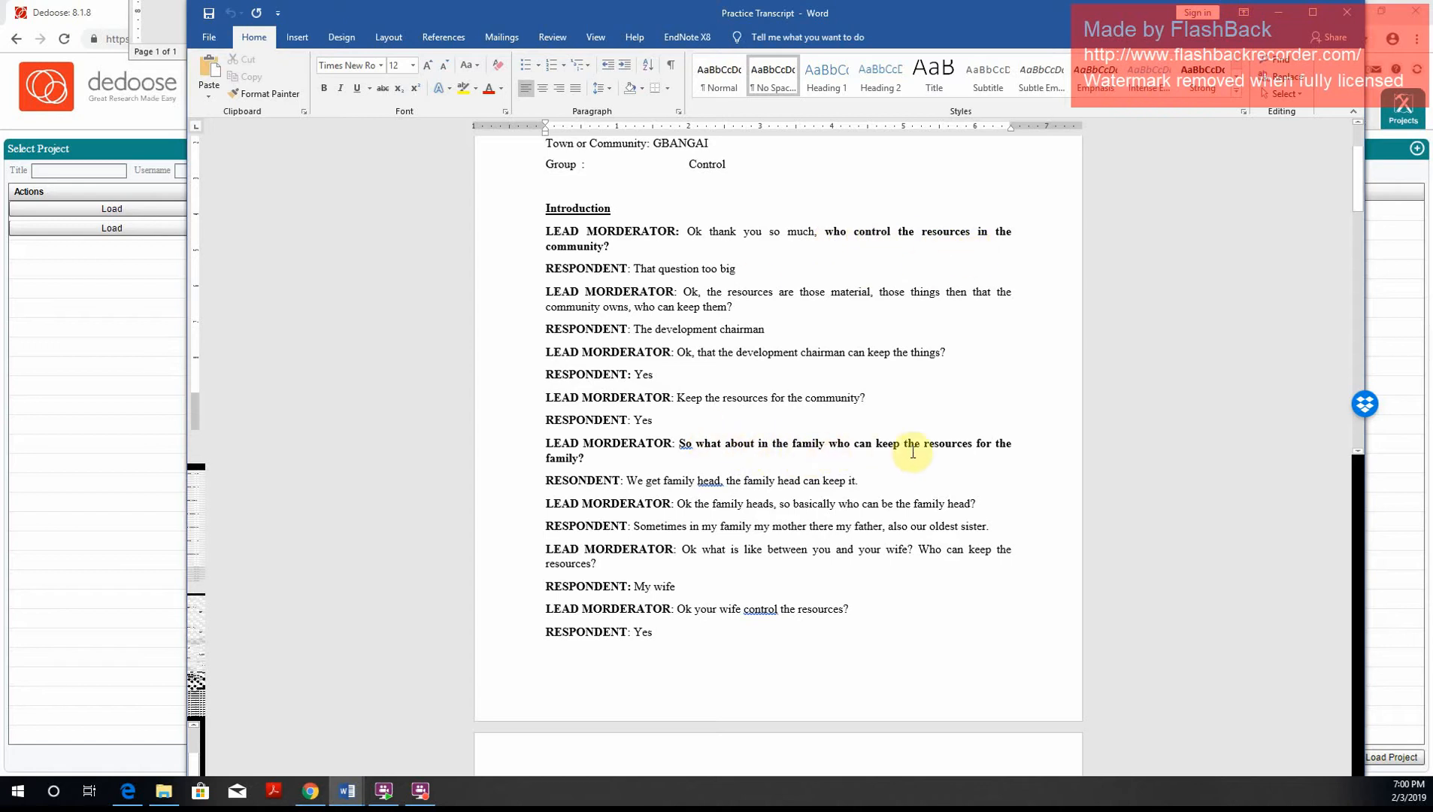
pyautogui.scroll(-9, 832, 459)
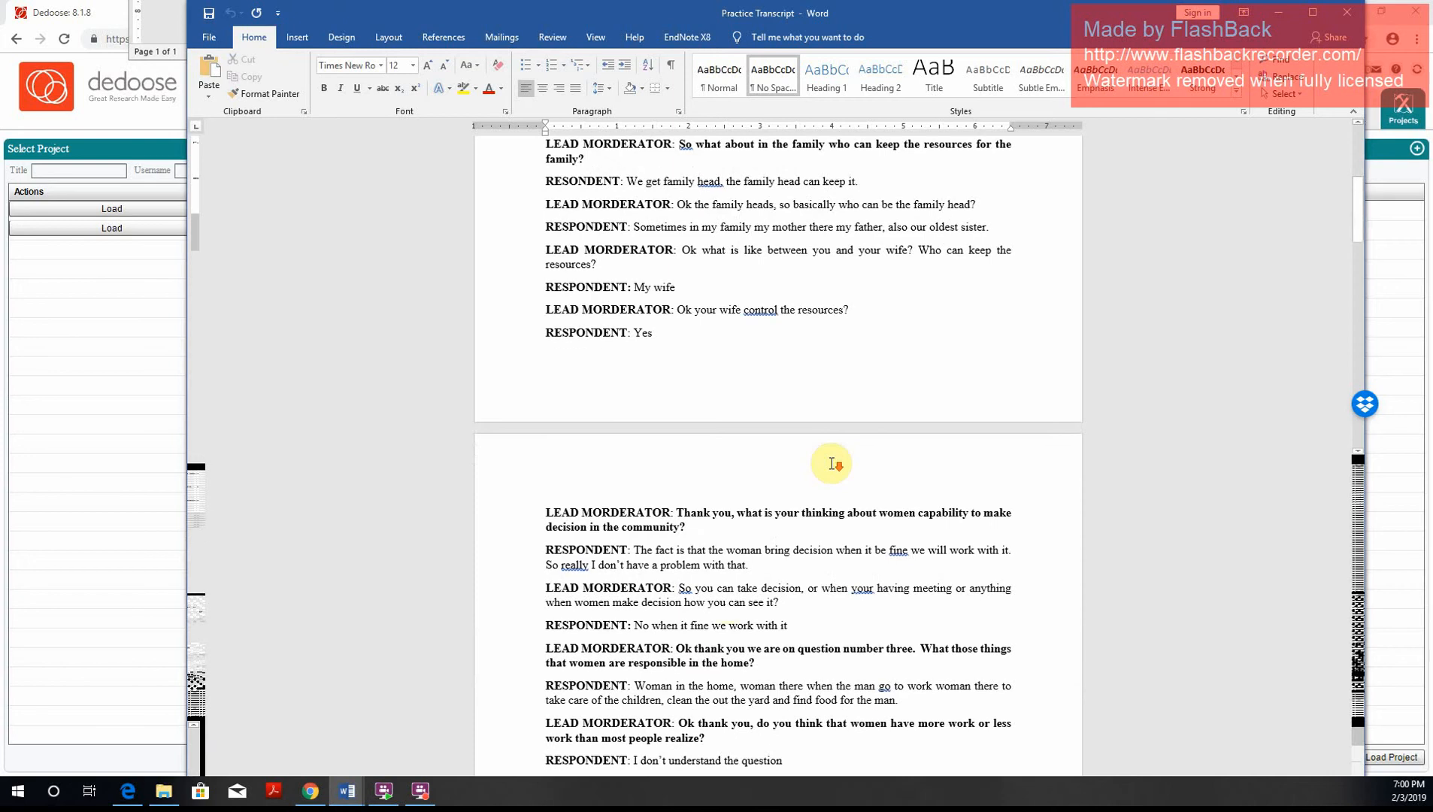
pyautogui.scroll(-14, 709, 433)
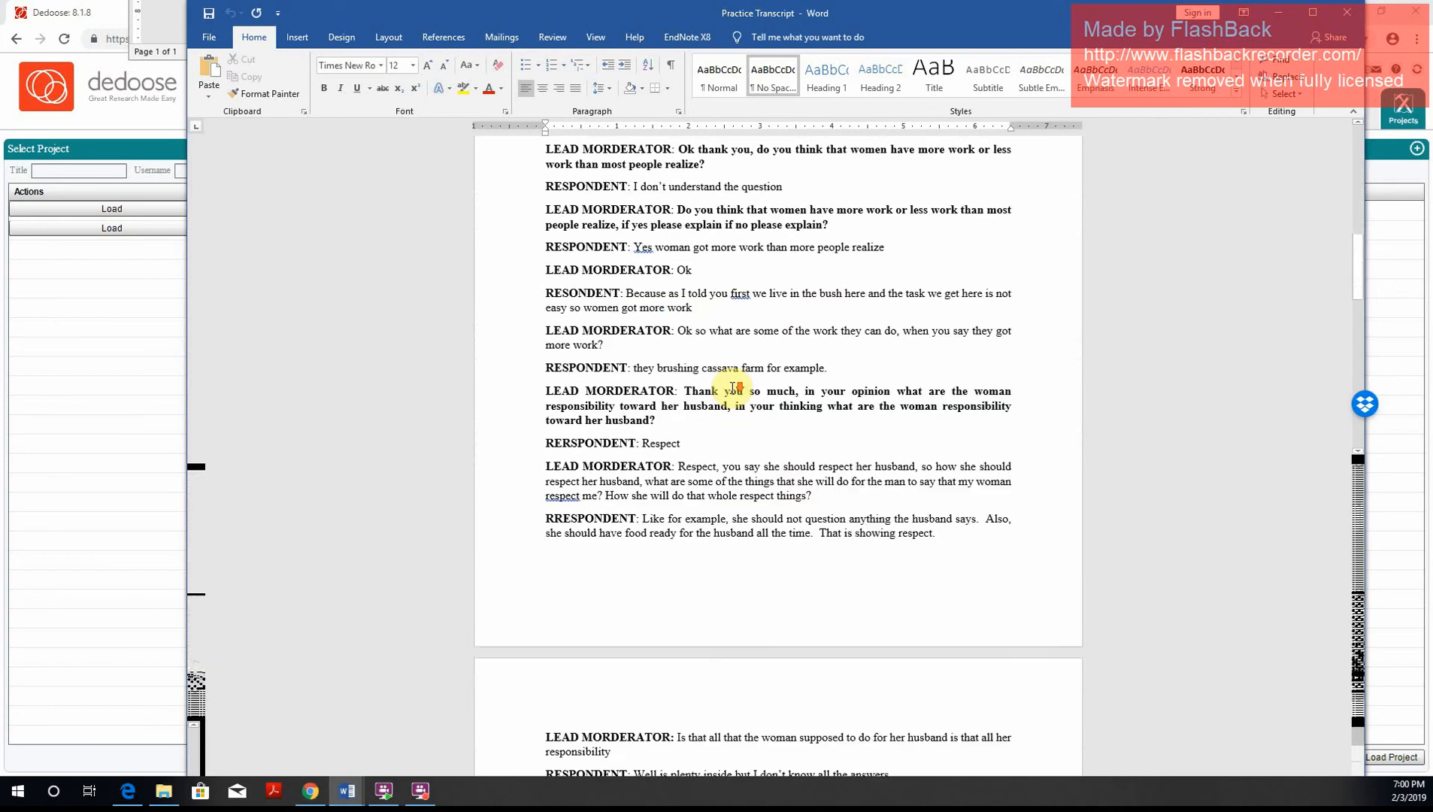
pyautogui.scroll(-2, 733, 387)
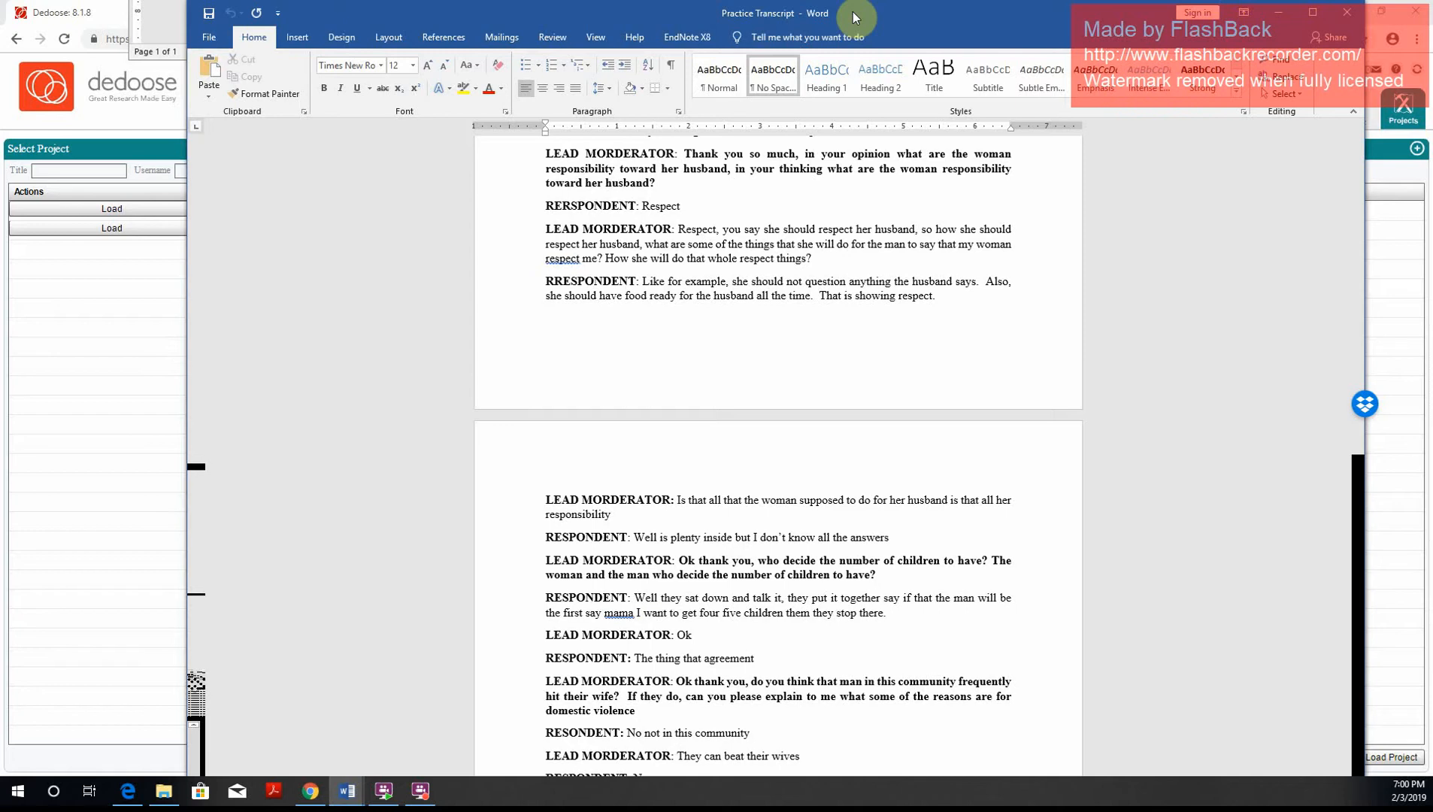
# - Bring up the Coding structure document and examine its codes, highlighting the Yes and No subcodes under women's control over community resources
pyautogui.moveTo(855, 10); pyautogui.dragTo(856, 7)
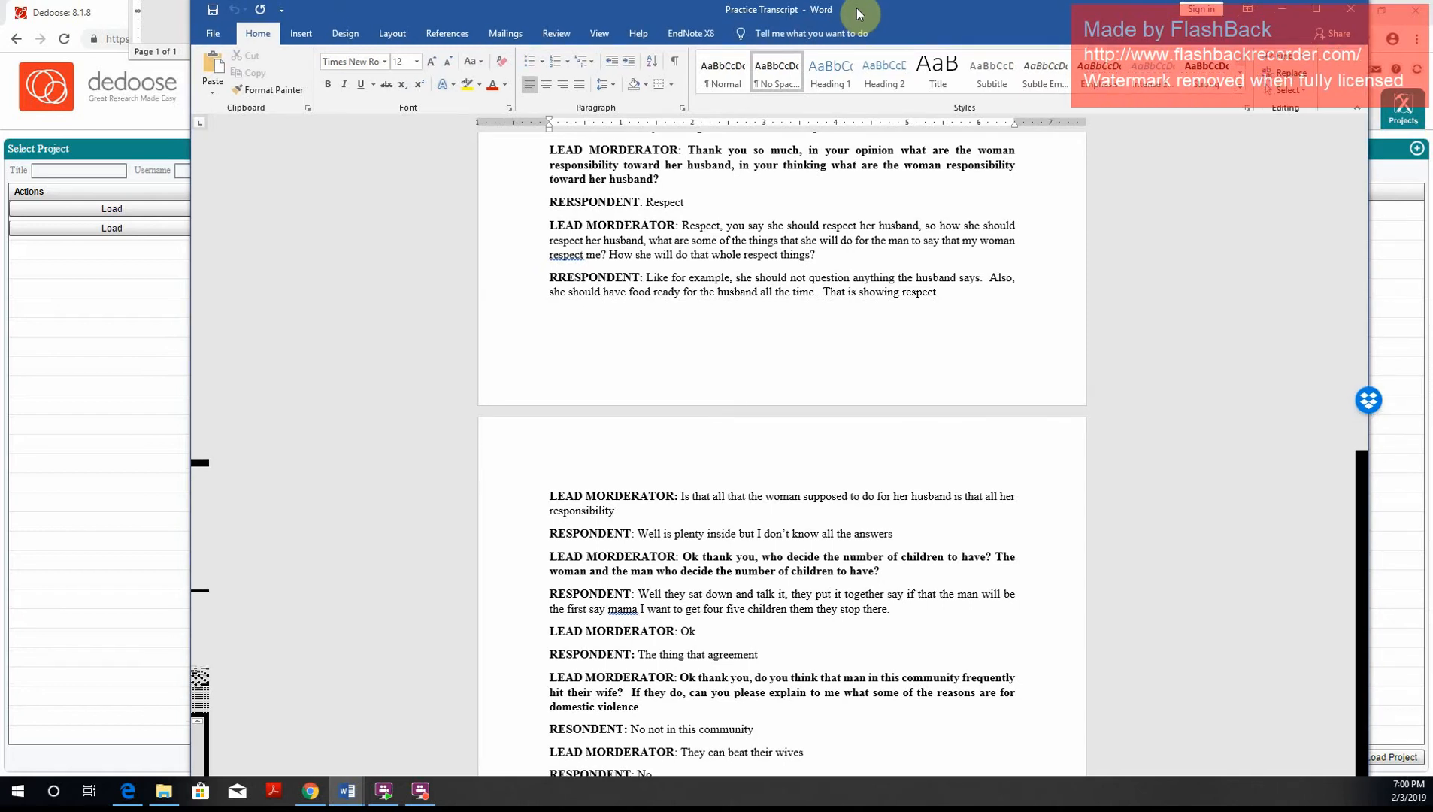
pyautogui.moveTo(856, 8); pyautogui.dragTo(819, 31)
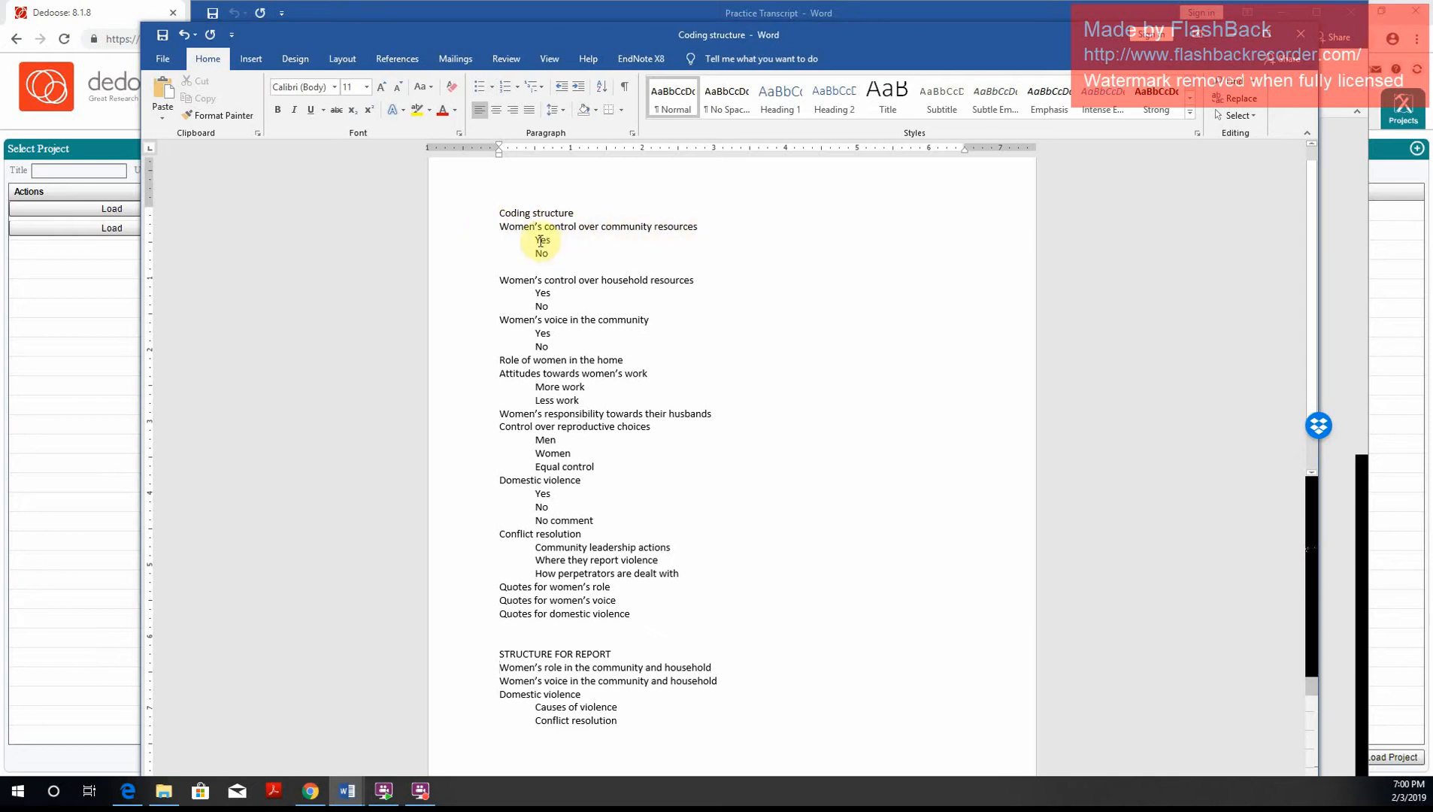
pyautogui.moveTo(533, 243); pyautogui.dragTo(551, 259)
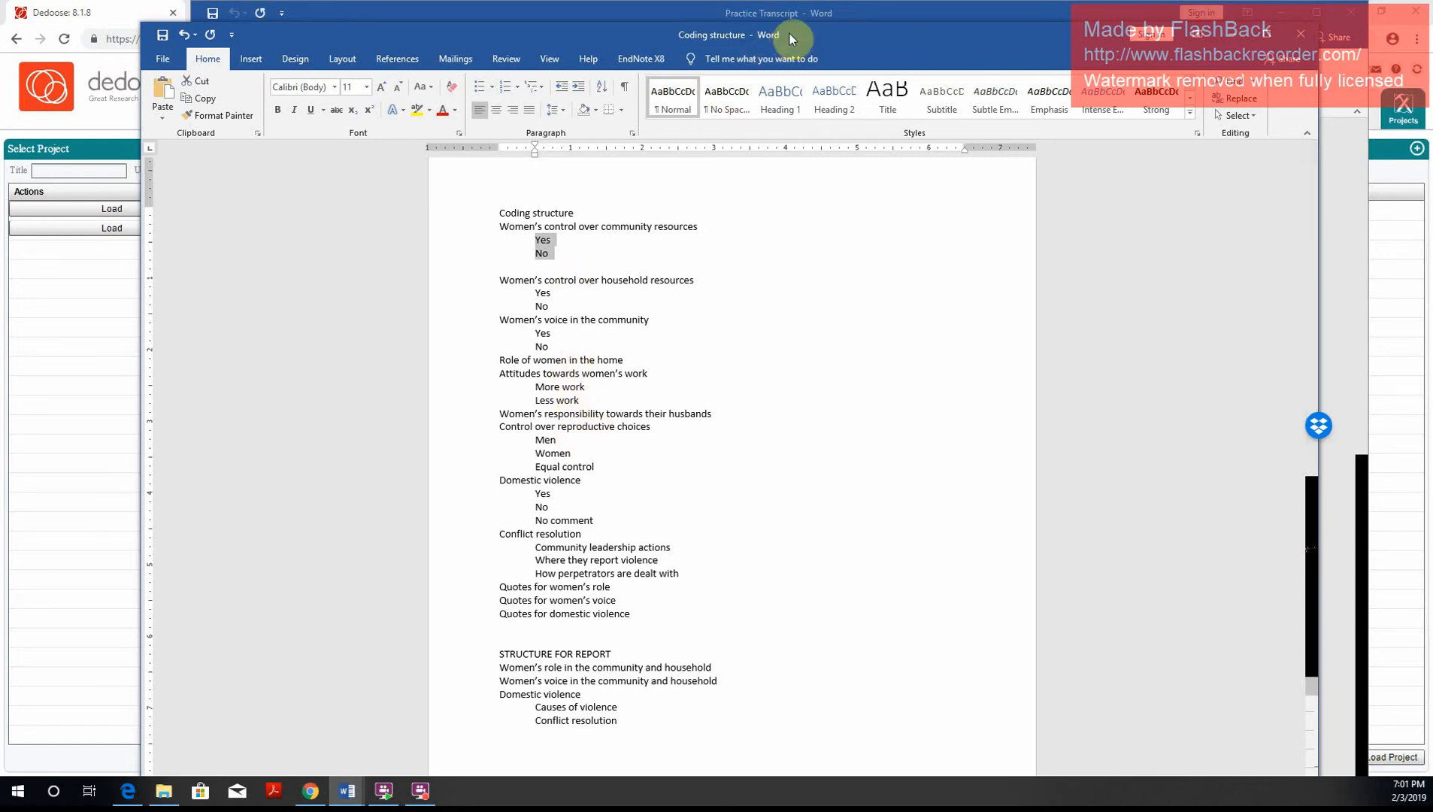
pyautogui.moveTo(790, 34); pyautogui.dragTo(793, 0)
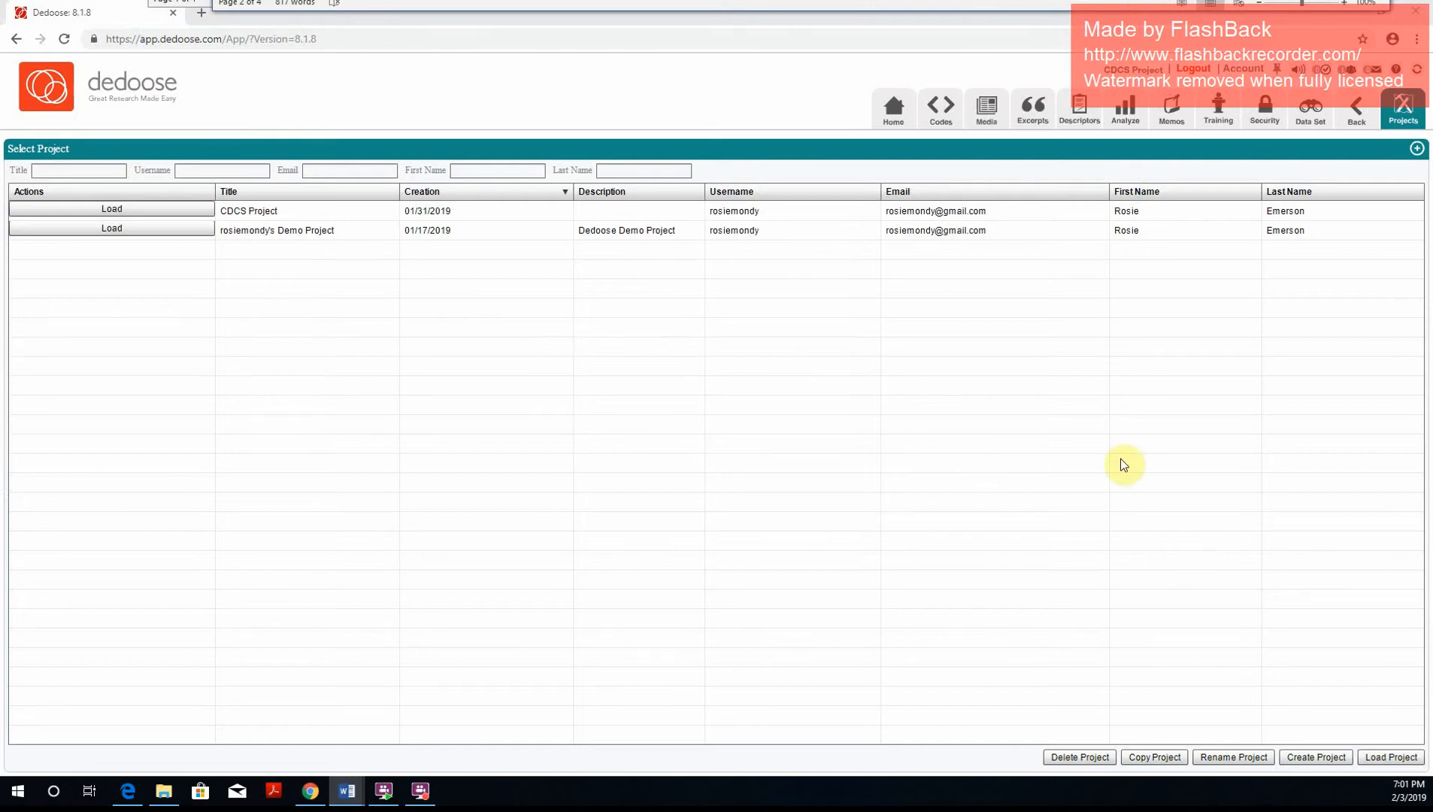
# - Switch to Dedoose and create a new project titled "Research and Evaluation Classroom" without encryption
pyautogui.click(893, 109)
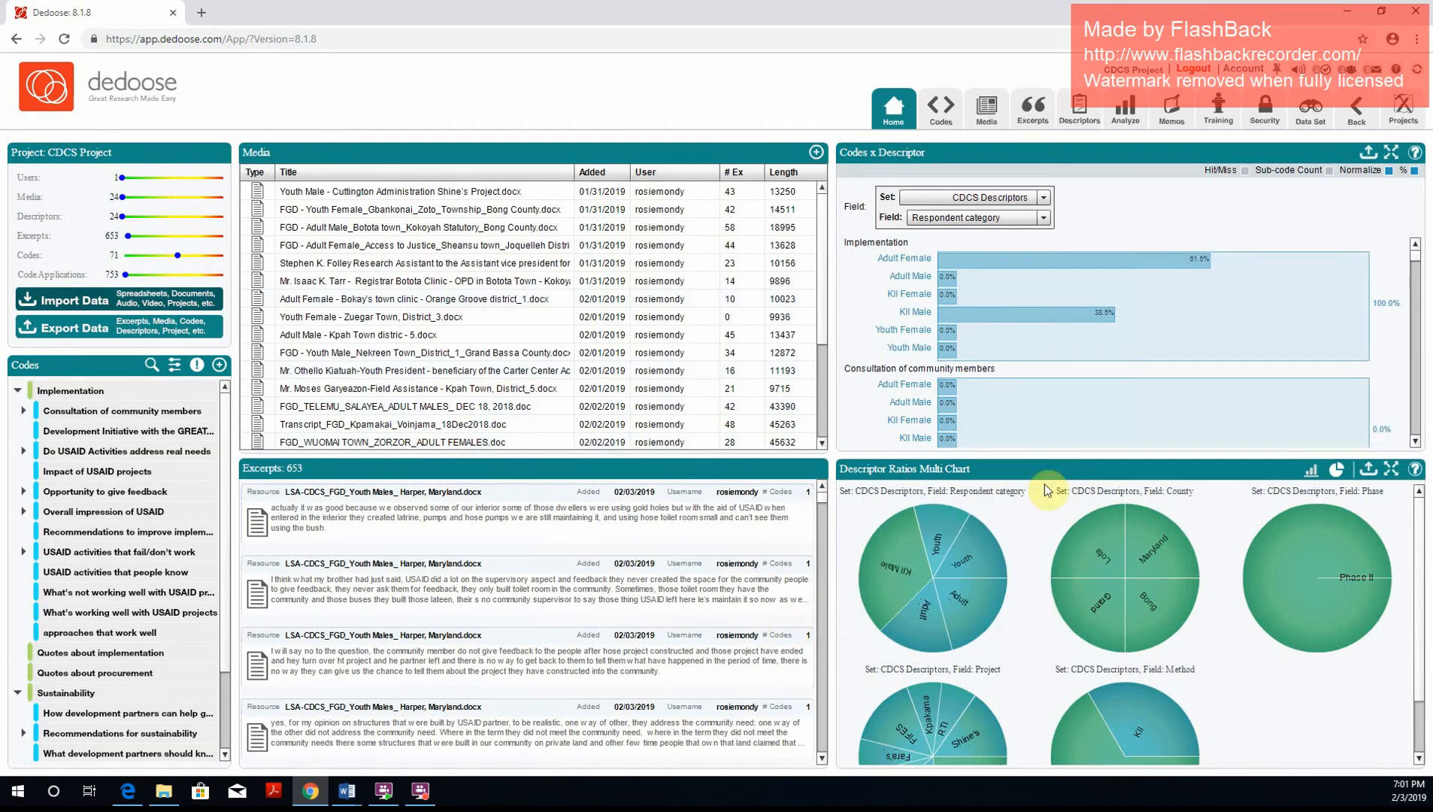
pyautogui.click(1406, 115)
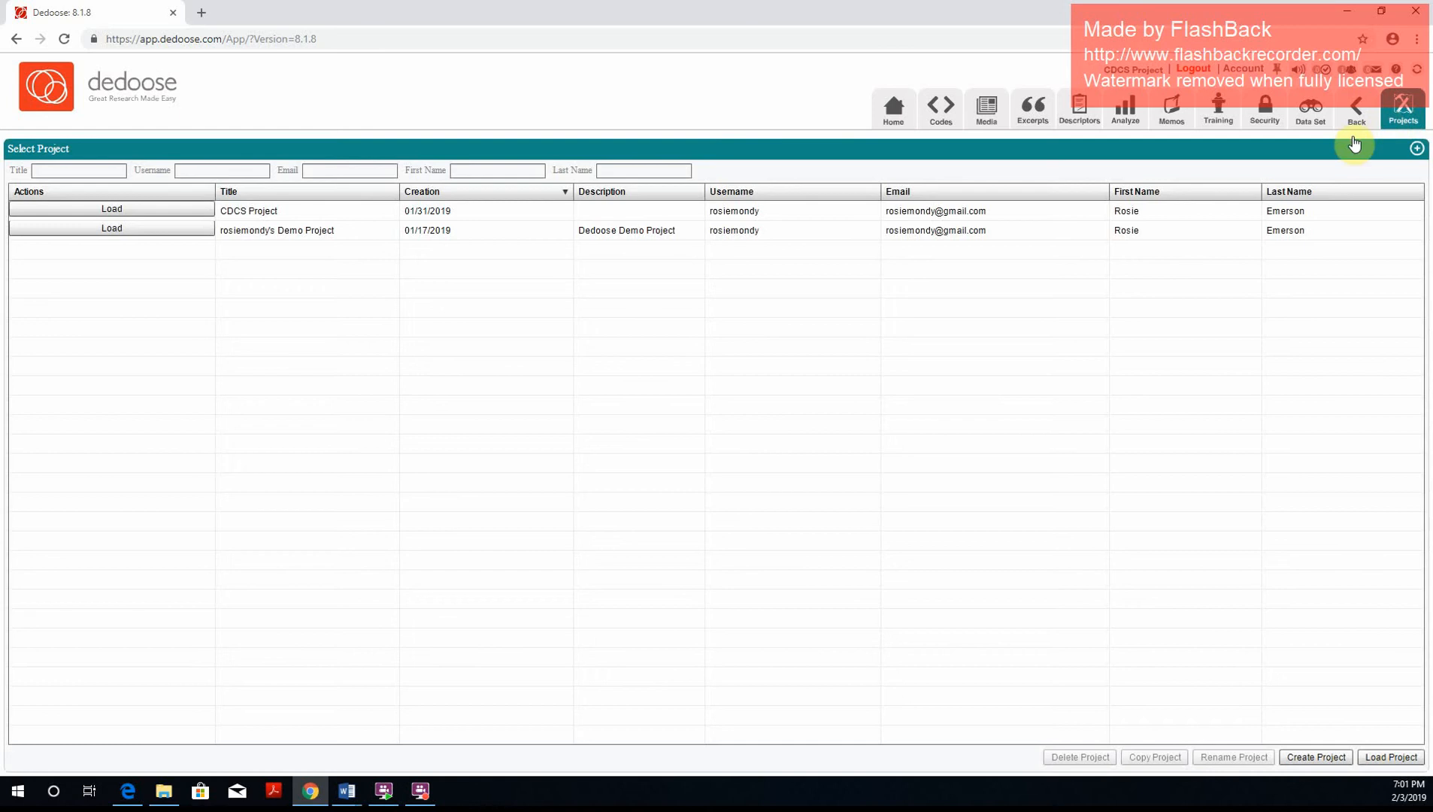
pyautogui.click(1418, 150)
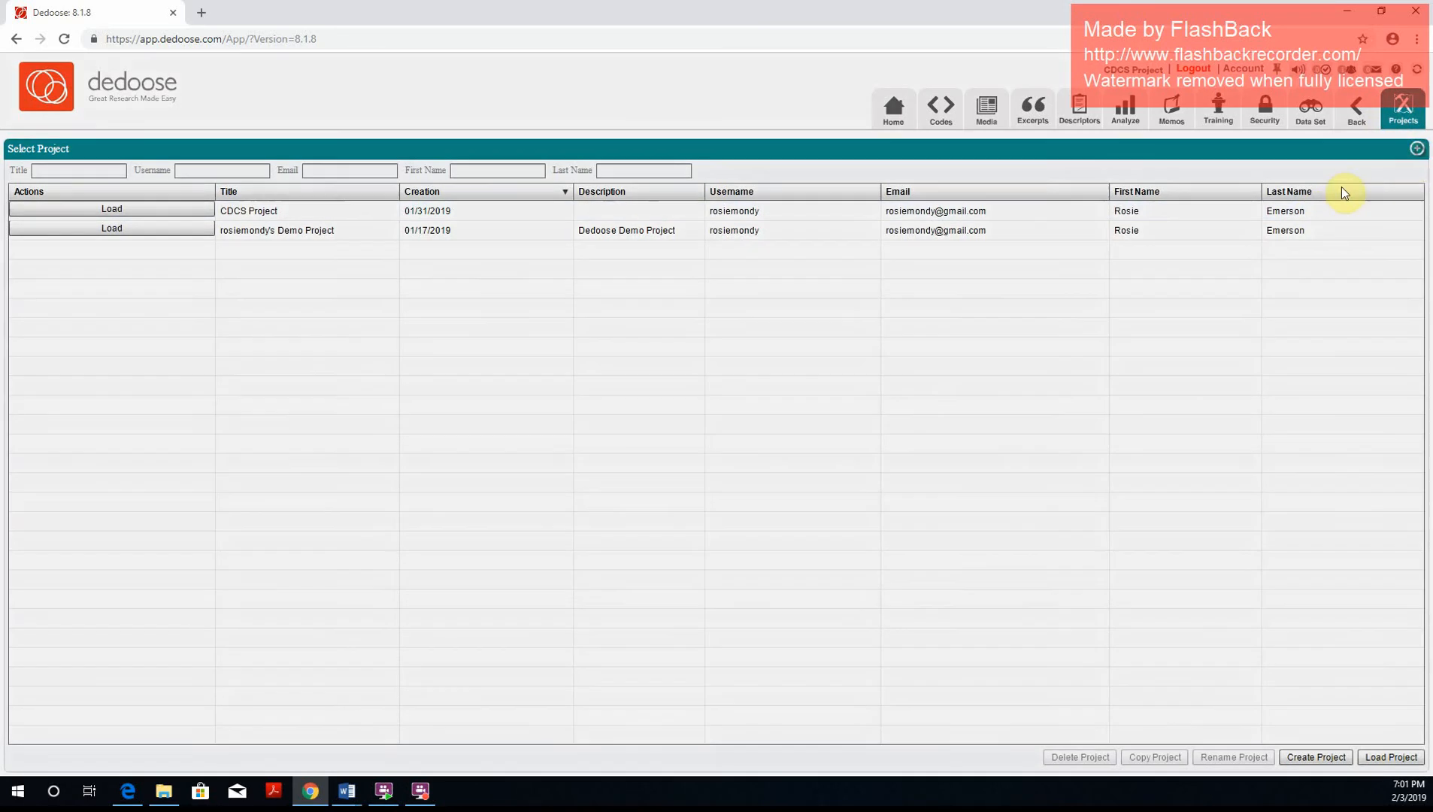
pyautogui.click(720, 320)
pyautogui.write('R')
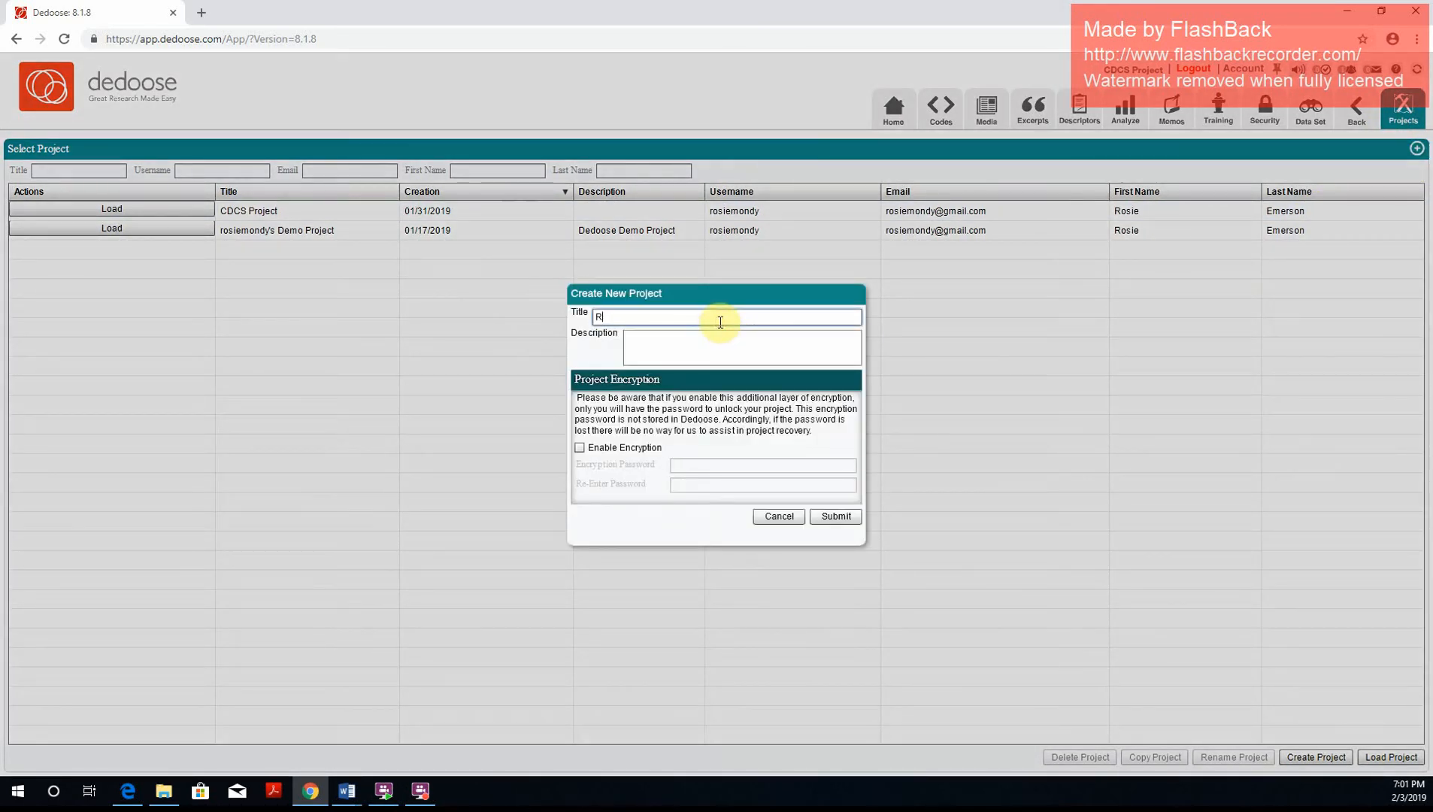
pyautogui.write('esearch adn ')
pyautogui.write(' Evaluation Classroom')
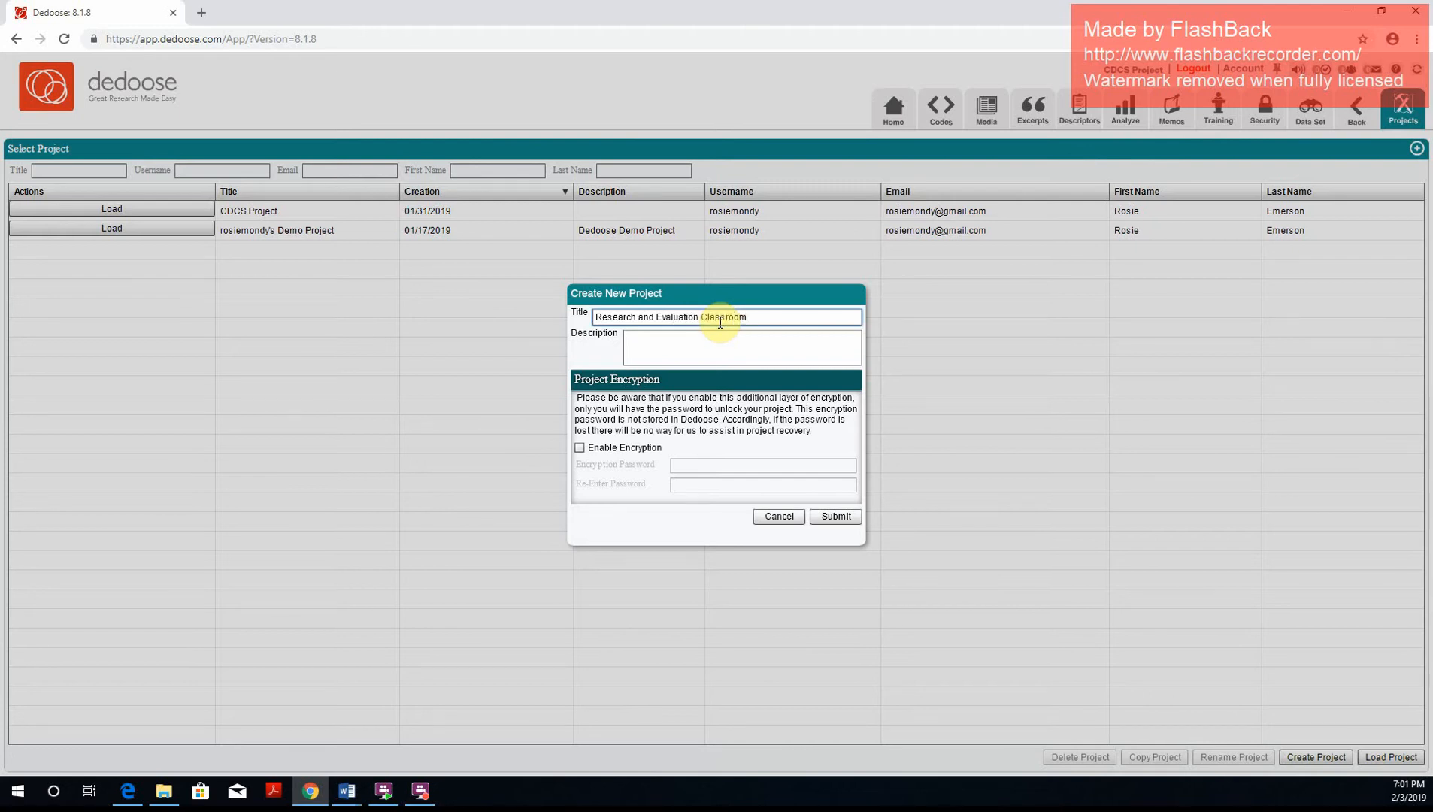
pyautogui.click(848, 516)
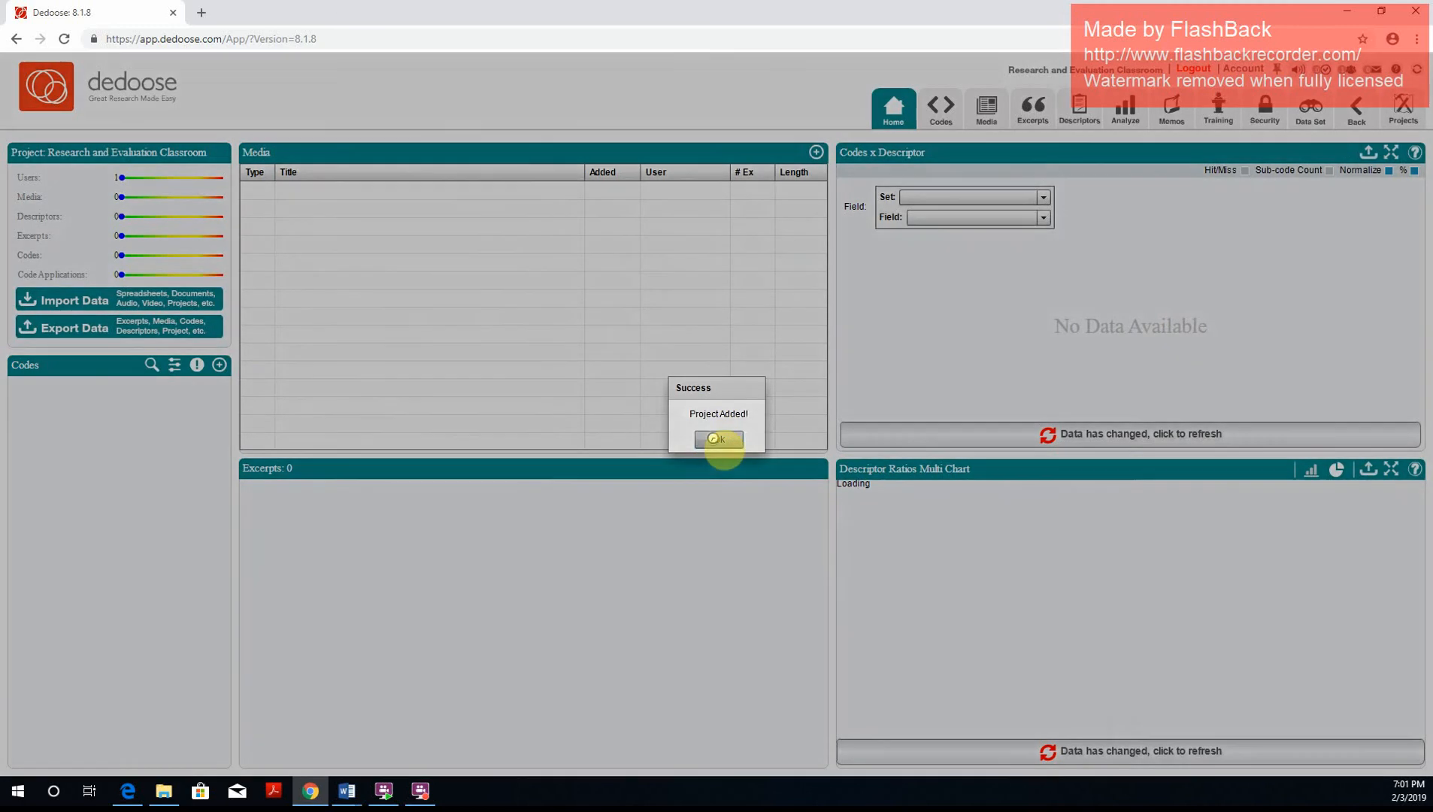
pyautogui.click(716, 439)
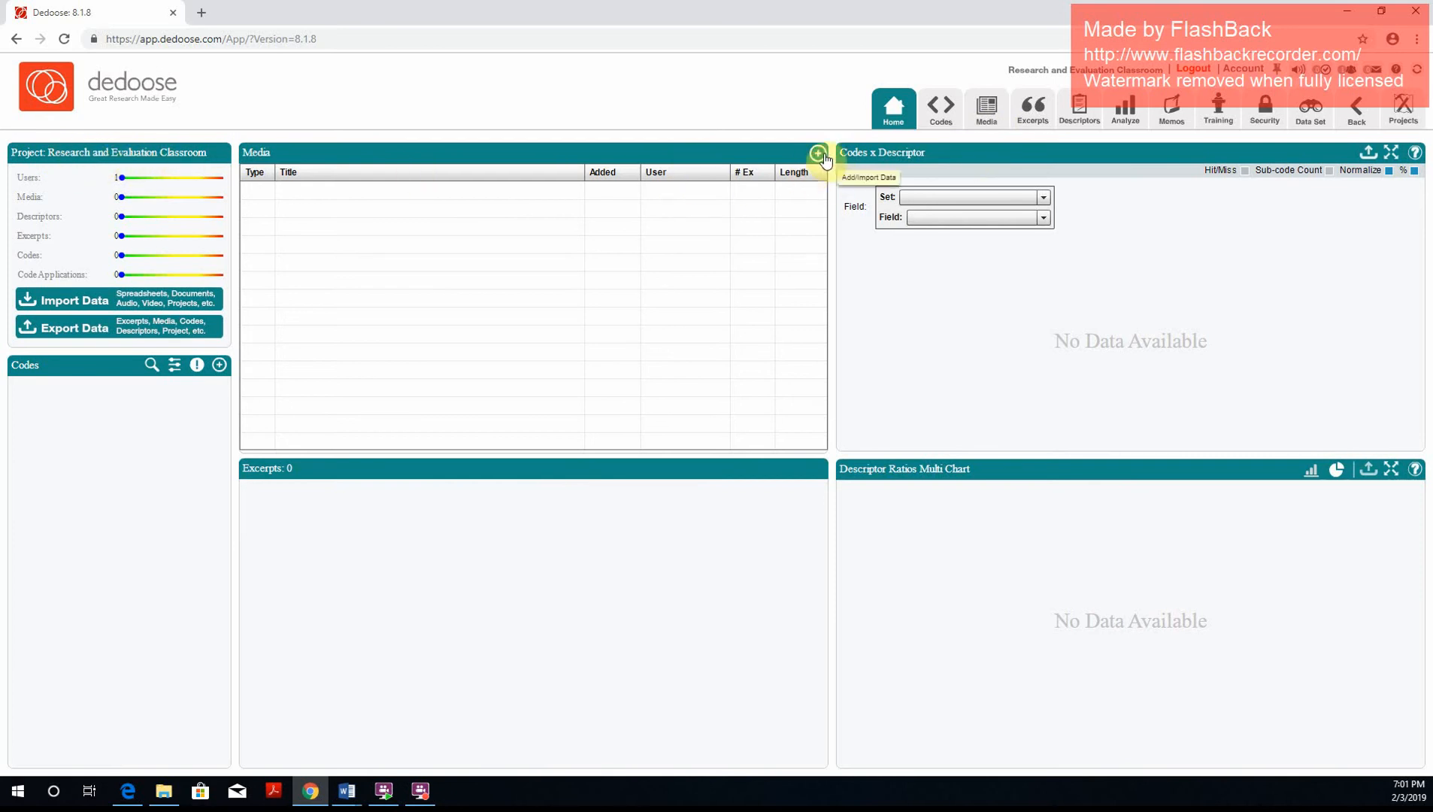
# - Import the Practice Transcript Word document into the project's media as a text file
pyautogui.click(988, 114)
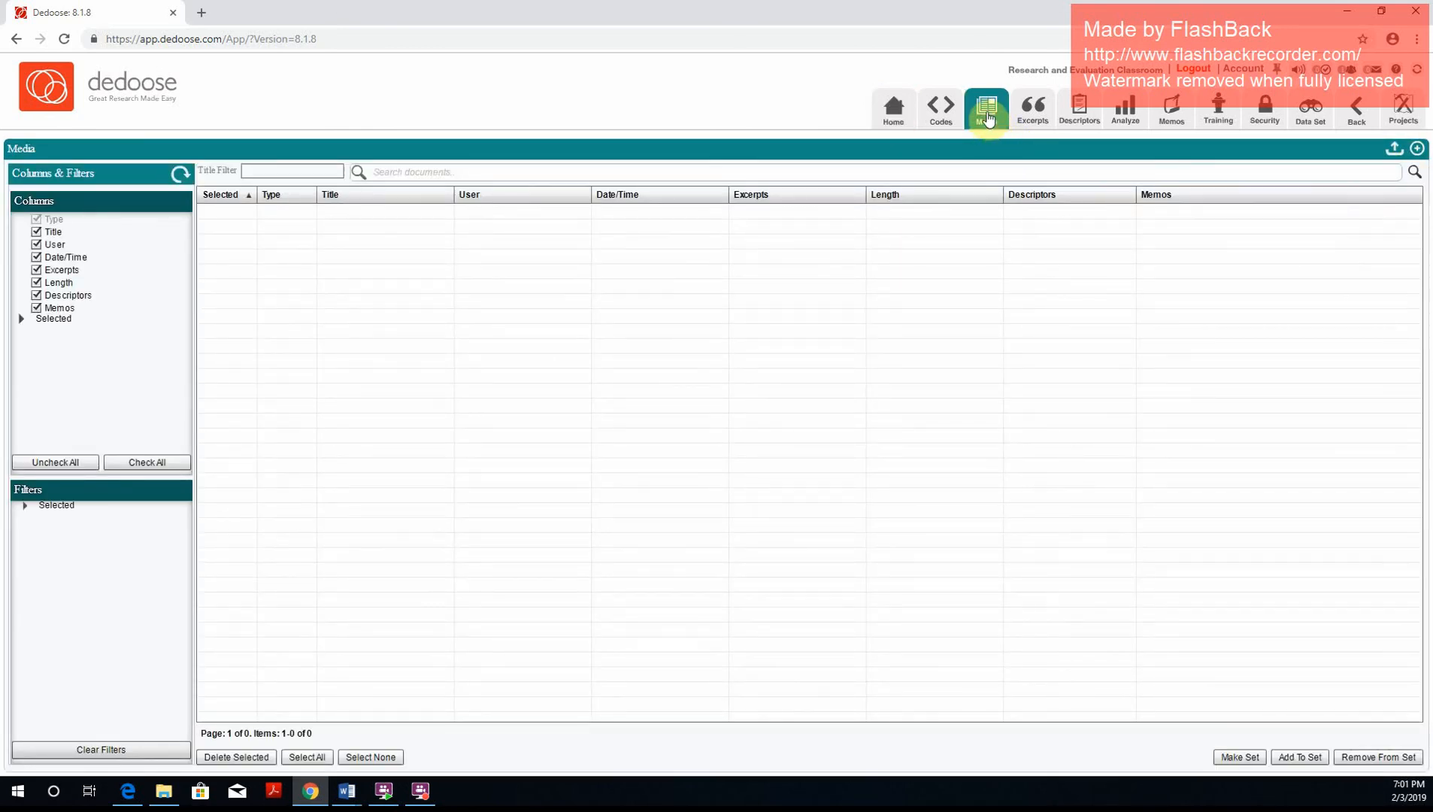
pyautogui.click(1417, 149)
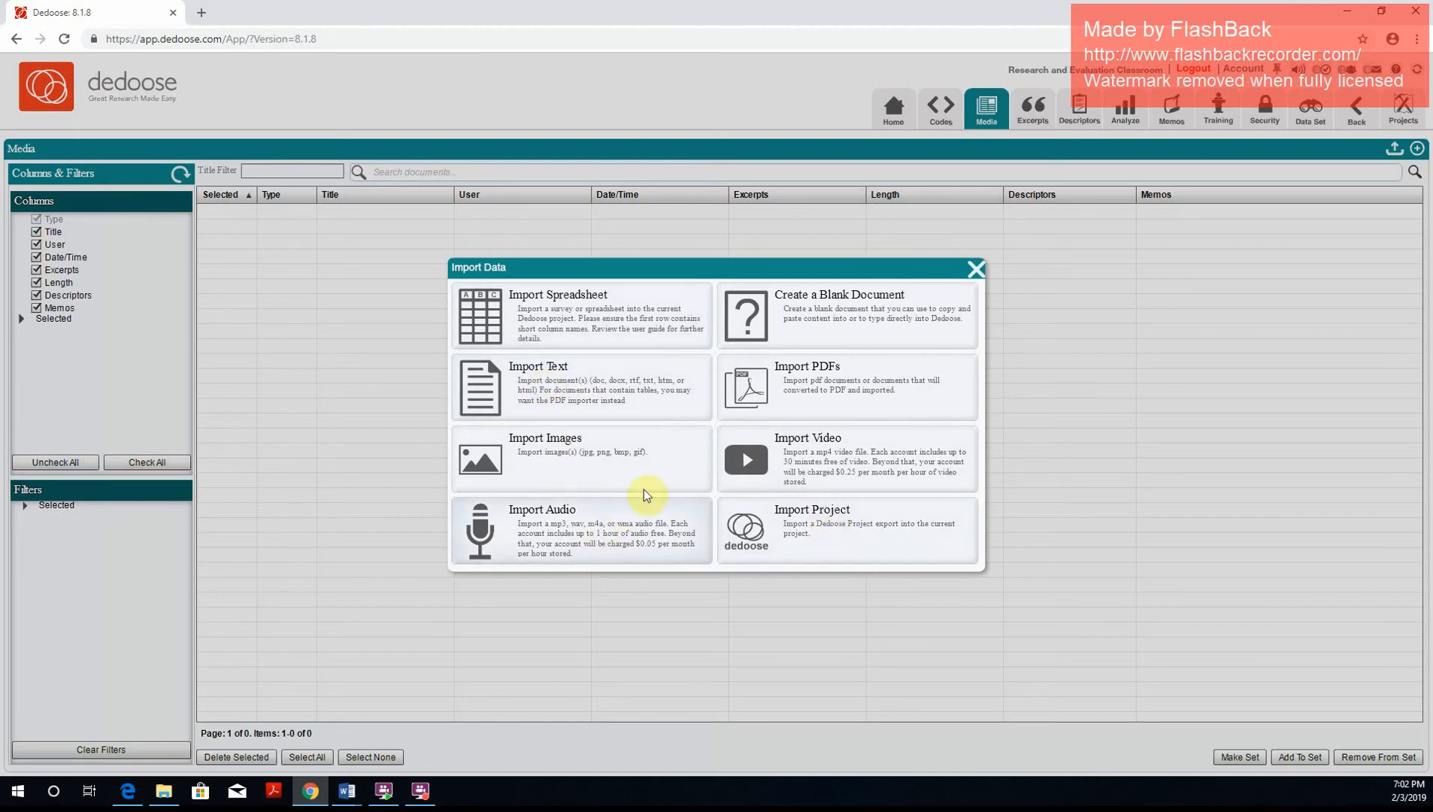
pyautogui.click(577, 387)
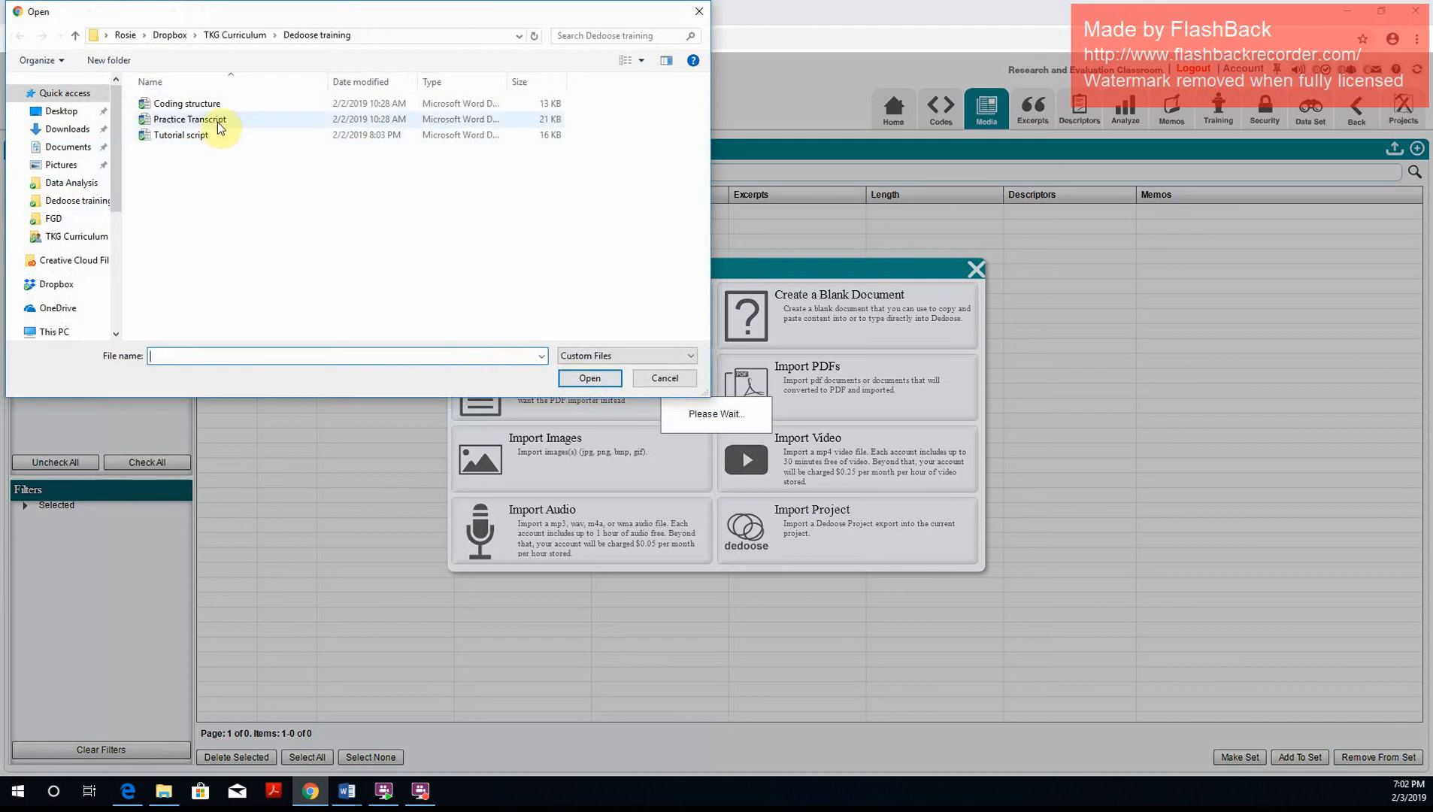
pyautogui.doubleClick(218, 122)
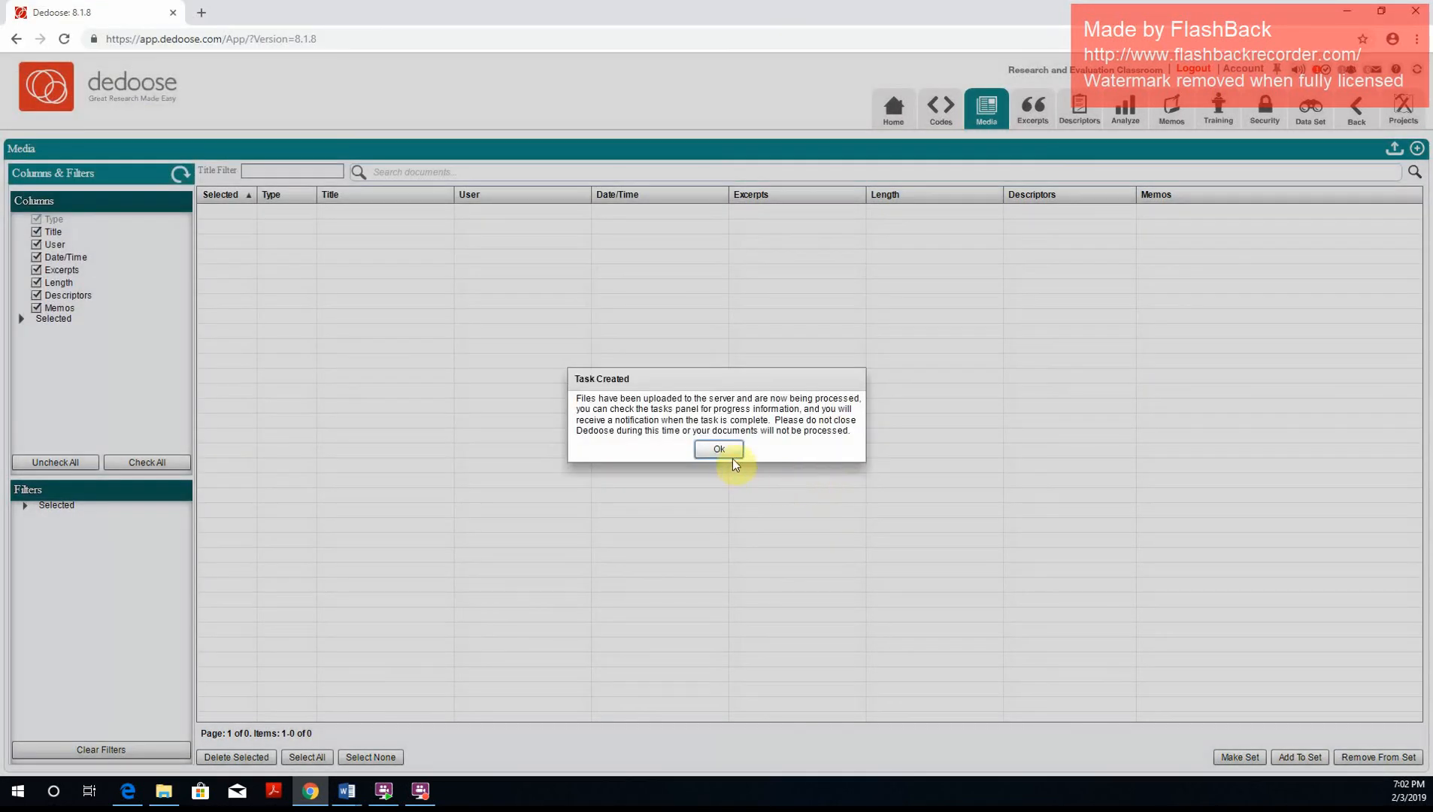
pyautogui.click(730, 450)
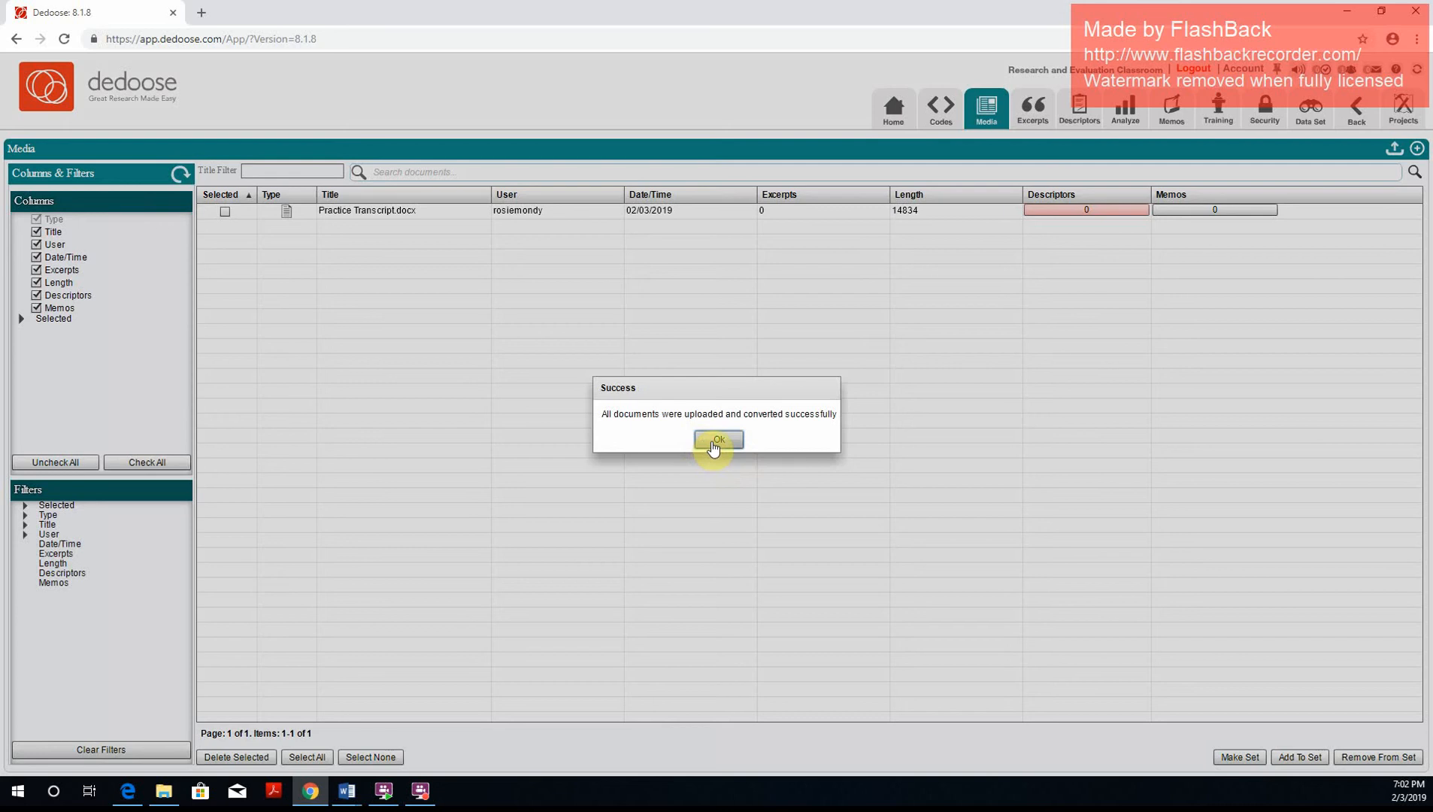
pyautogui.click(717, 440)
# - Open the imported Practice Transcript and review its full text, including the respondent details in the header
pyautogui.click(361, 214)
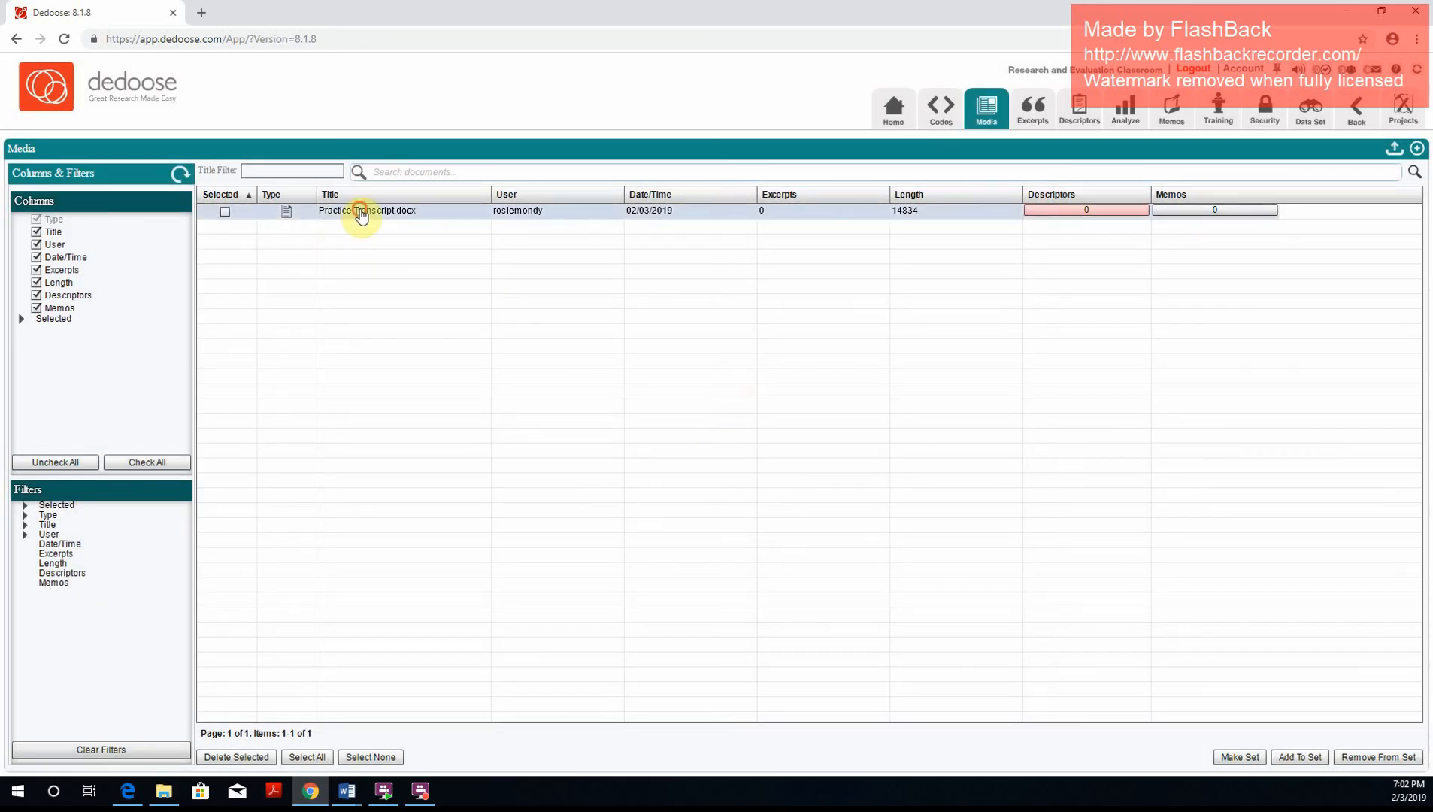
pyautogui.click(361, 215)
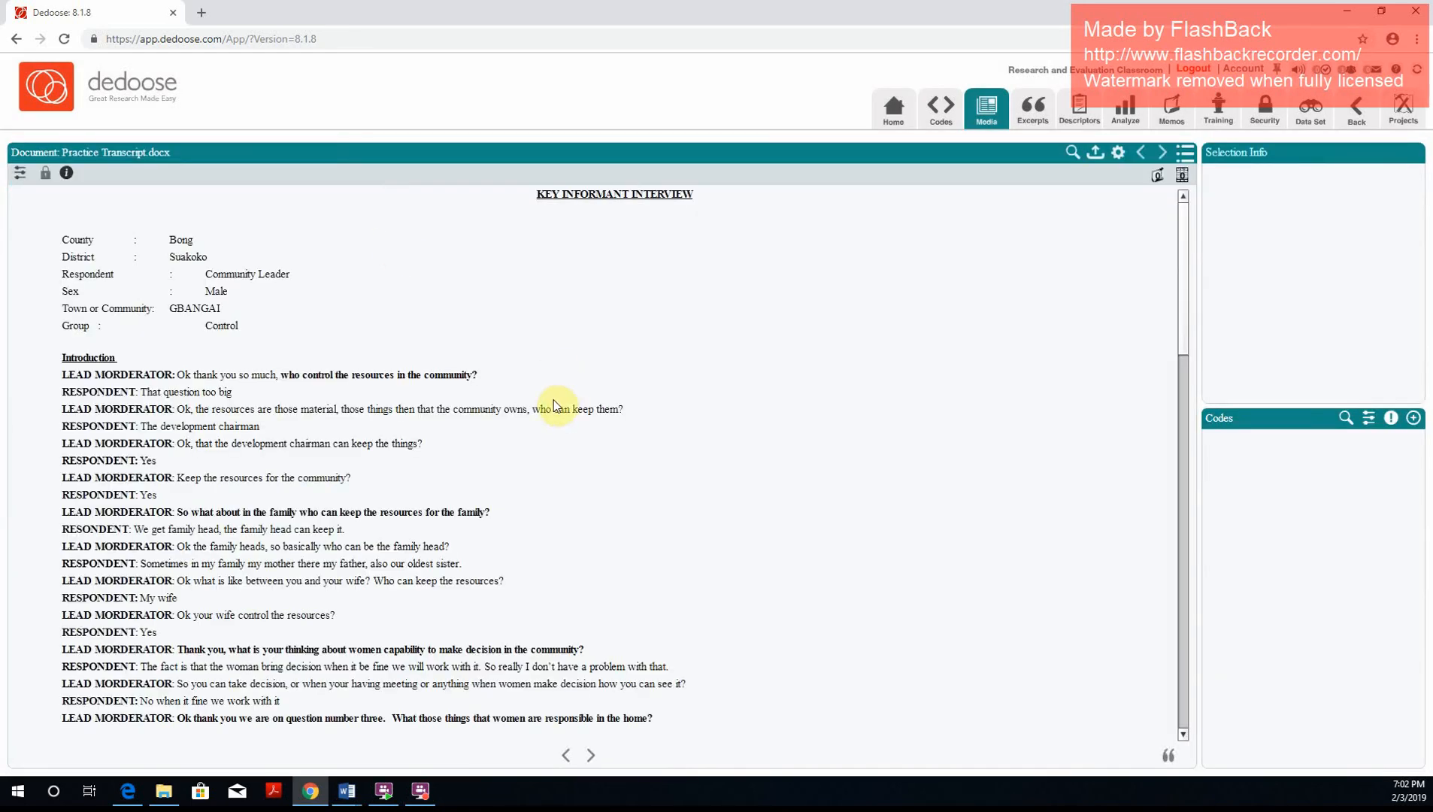
pyautogui.scroll(-10, 557, 406)
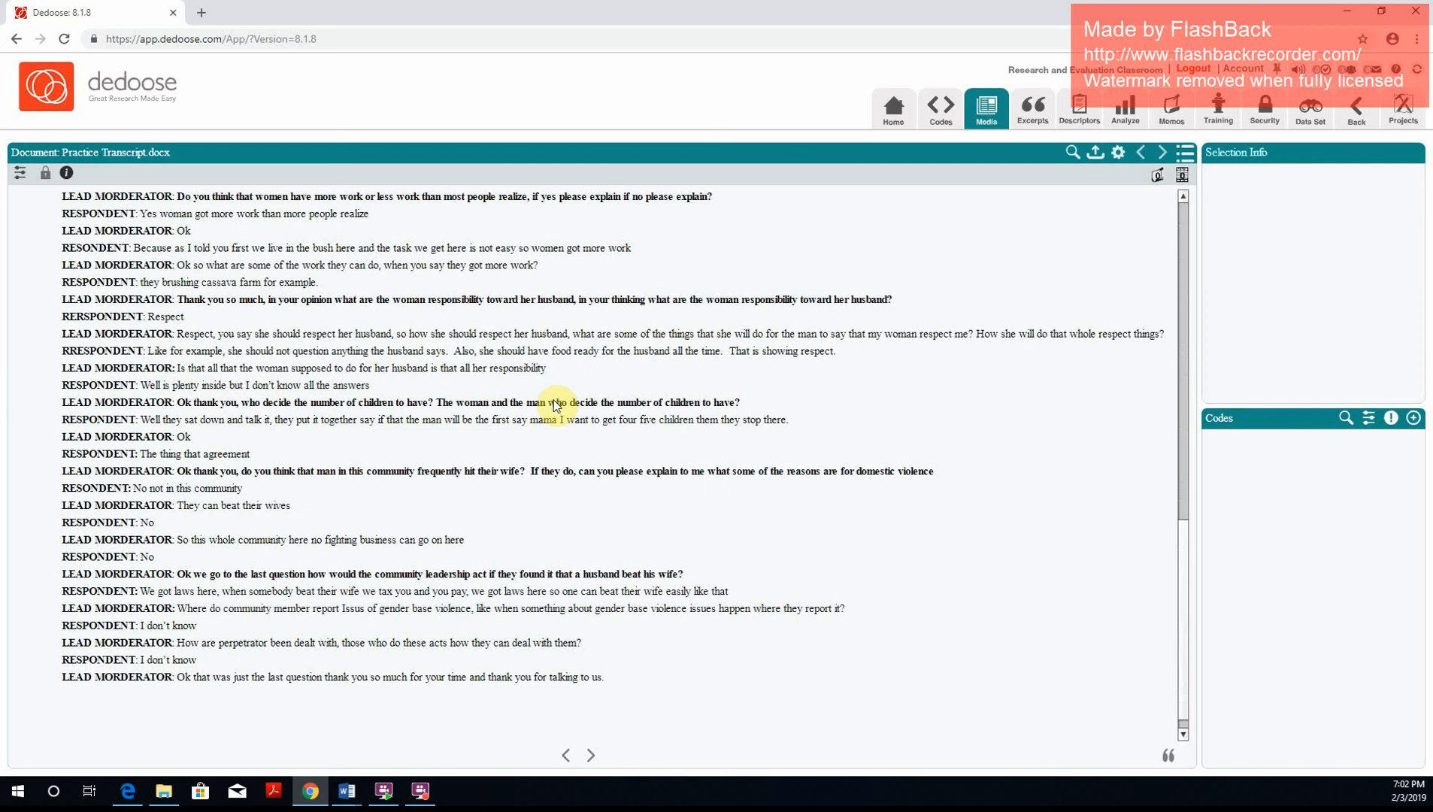
pyautogui.scroll(10, 557, 406)
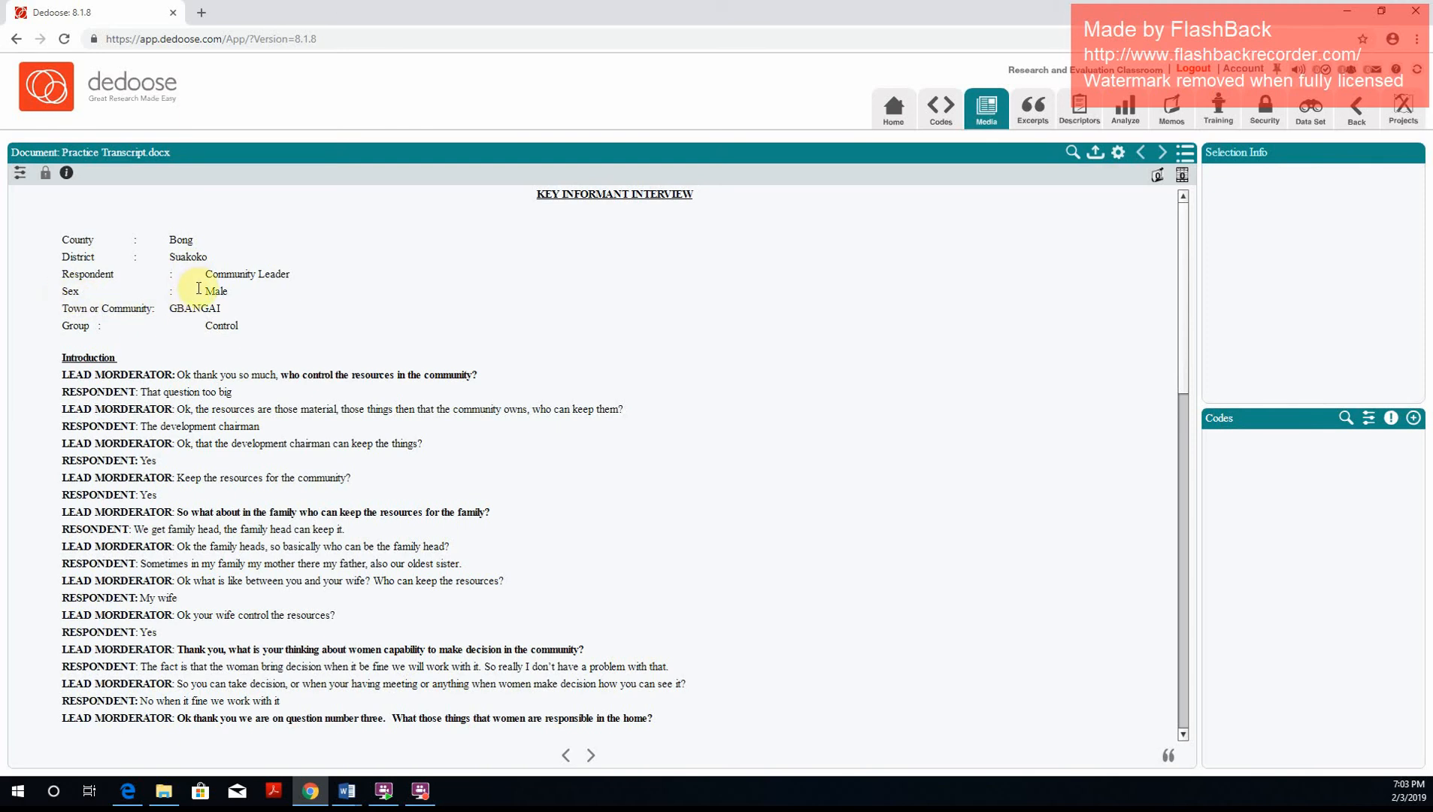
pyautogui.moveTo(198, 288); pyautogui.dragTo(247, 324)
pyautogui.click(320, 397)
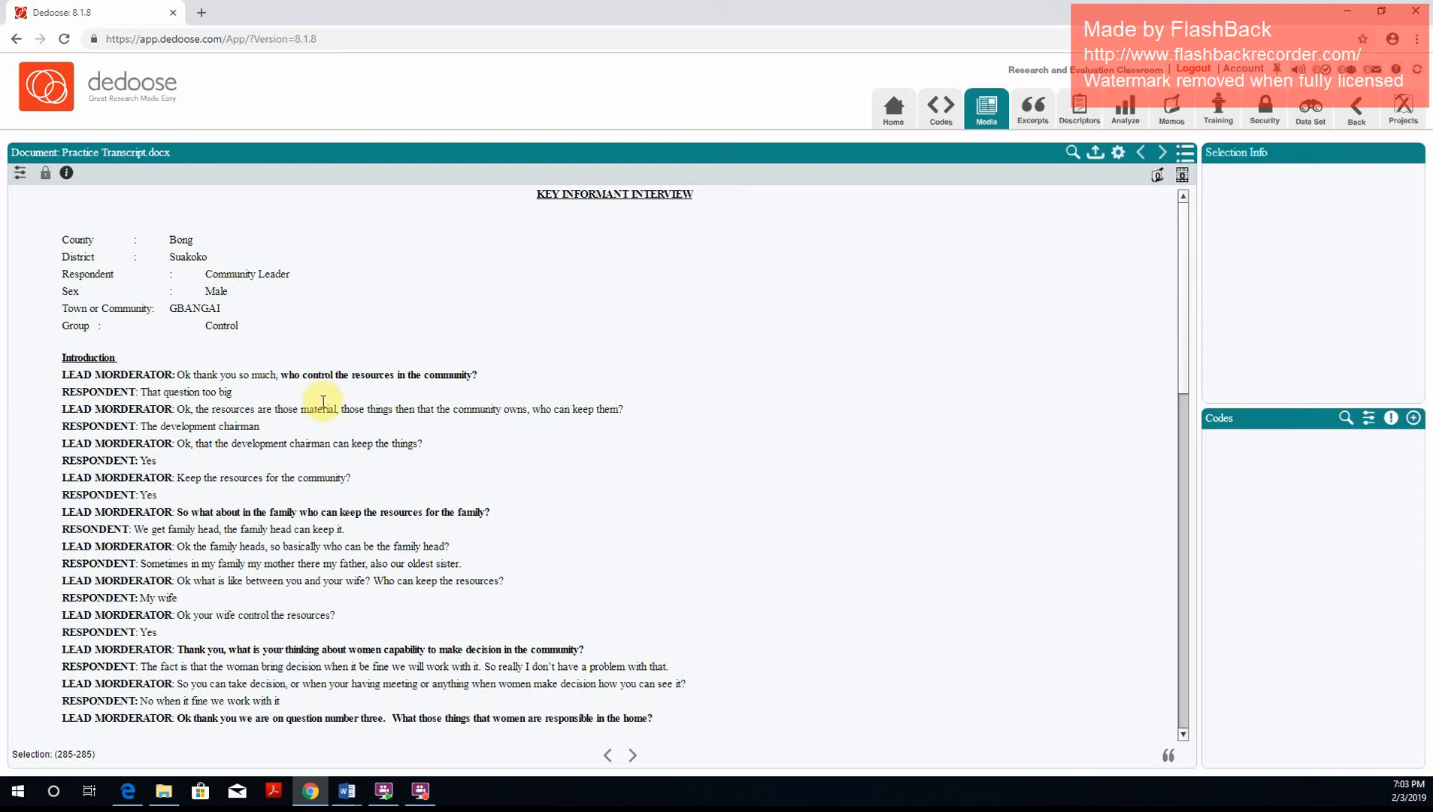
# - Create a new descriptor set titled "Practice set"
pyautogui.click(1086, 118)
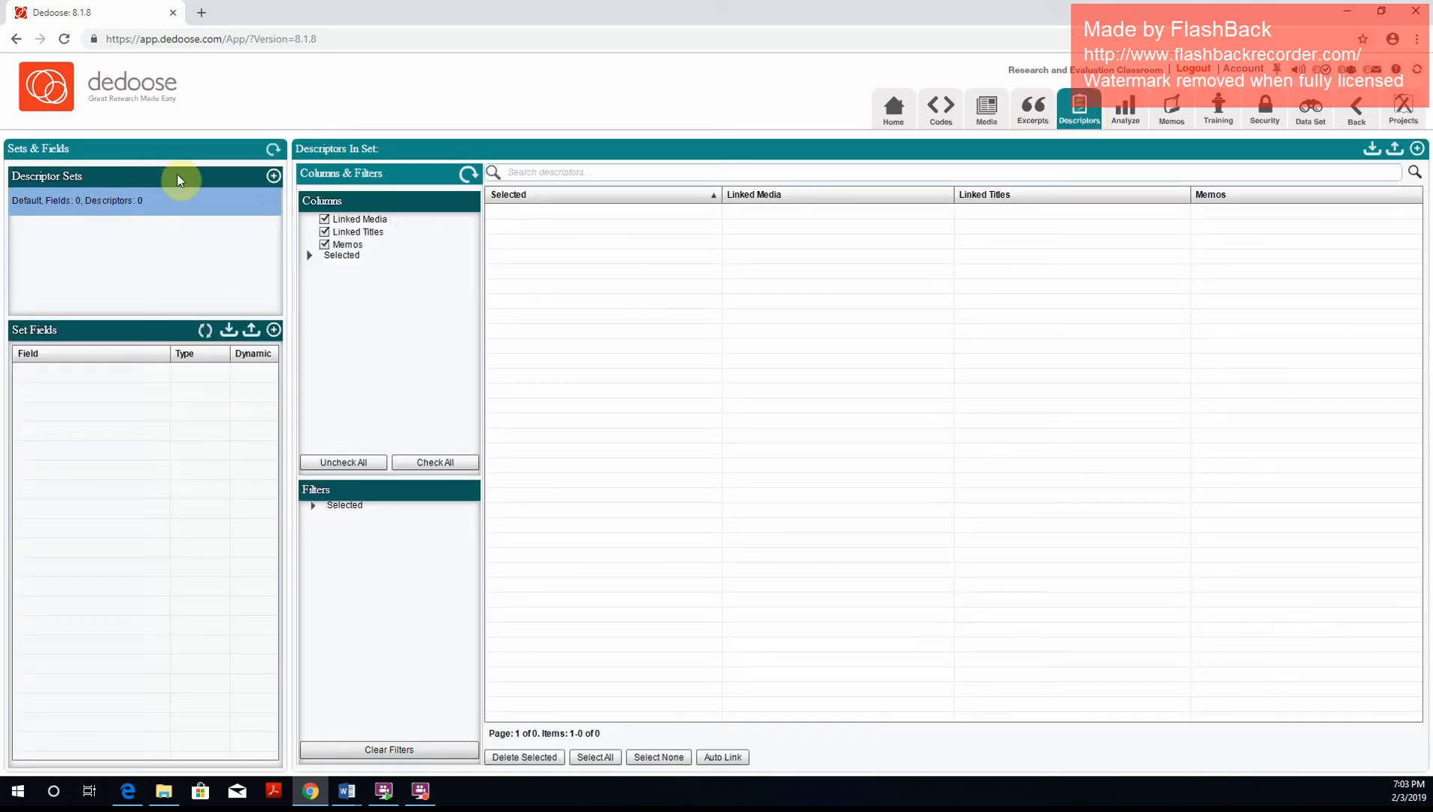
pyautogui.click(272, 177)
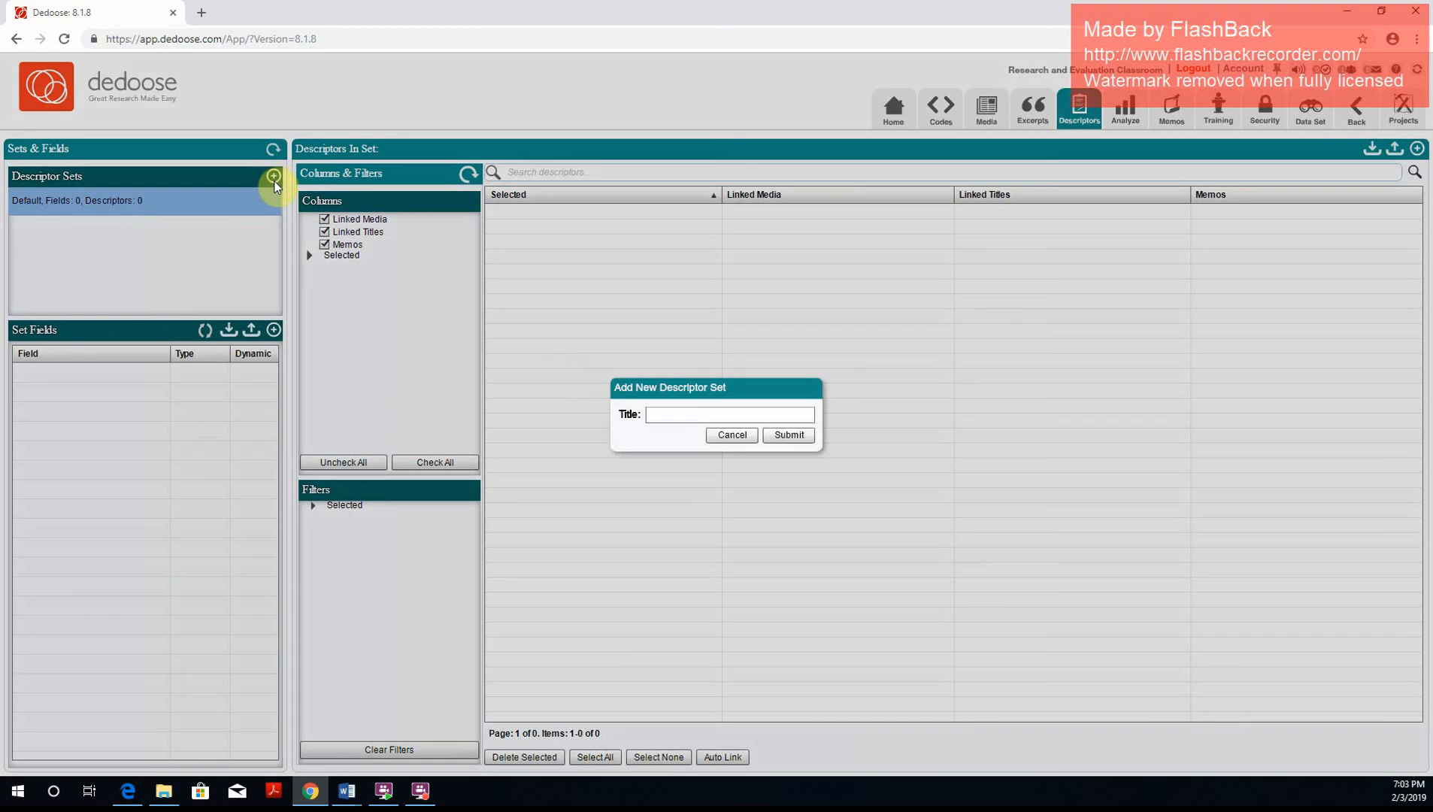
pyautogui.click(669, 416)
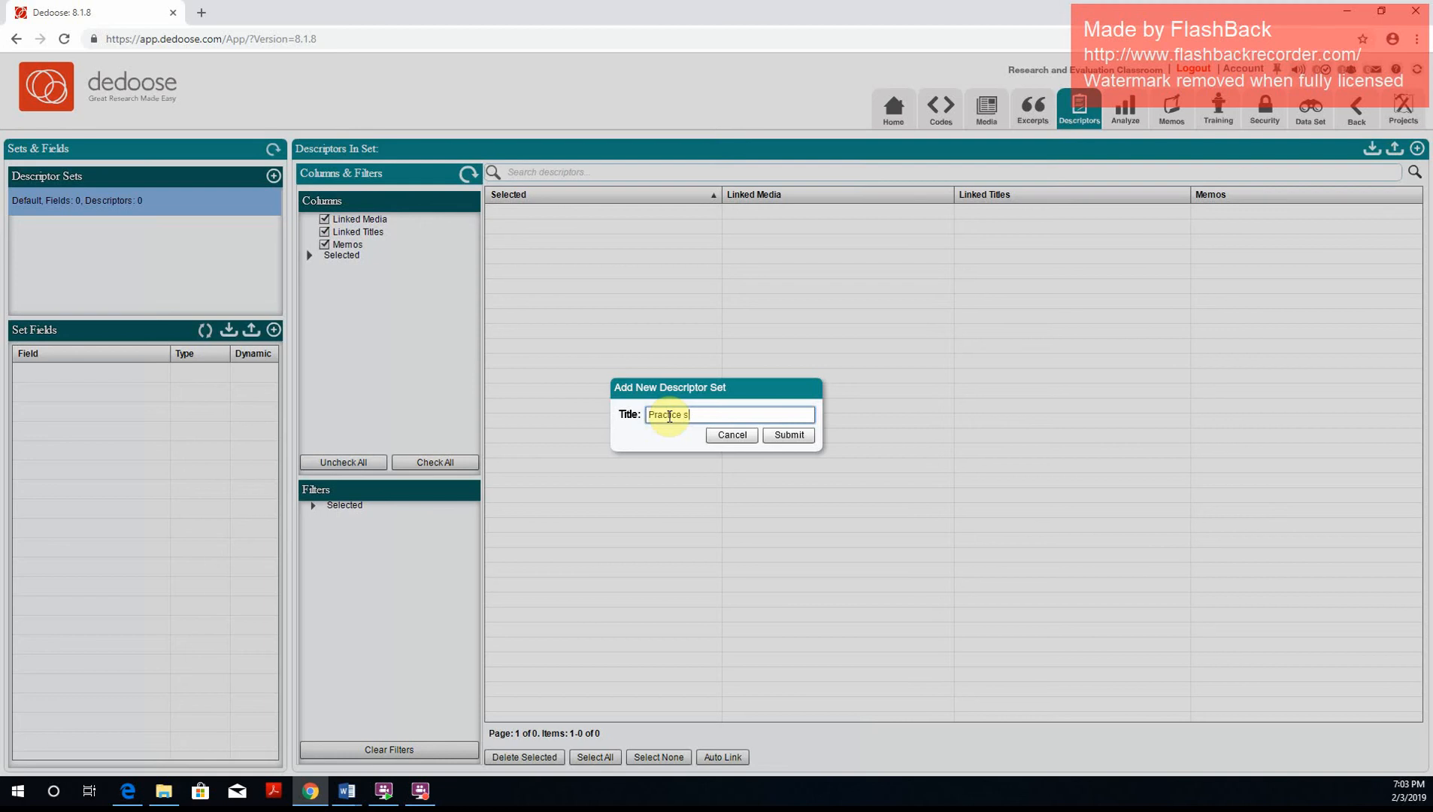
pyautogui.click(789, 434)
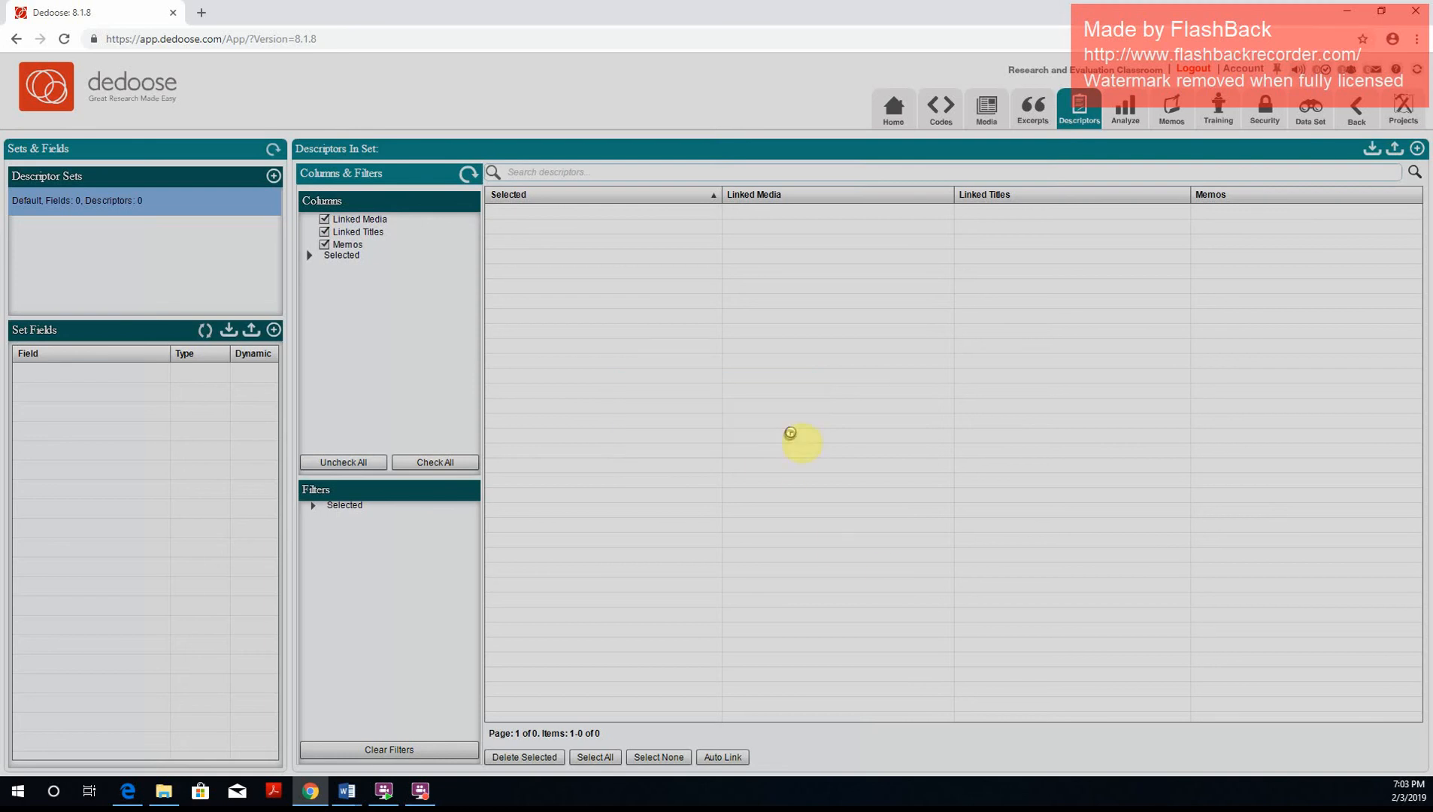
# - Add an option list field titled "County" to the Practice set, with the options Bong and Nimba
pyautogui.click(274, 330)
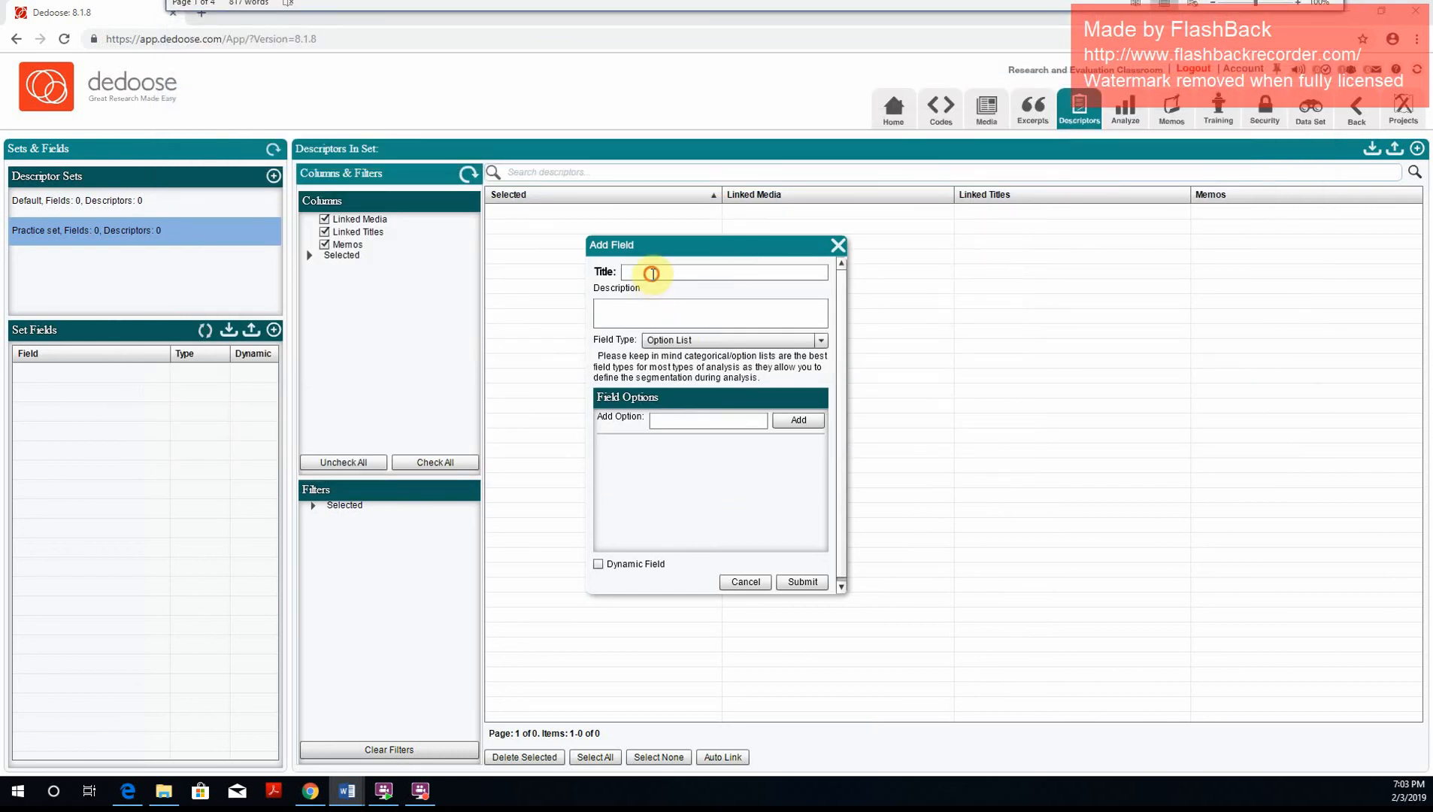
pyautogui.click(652, 273)
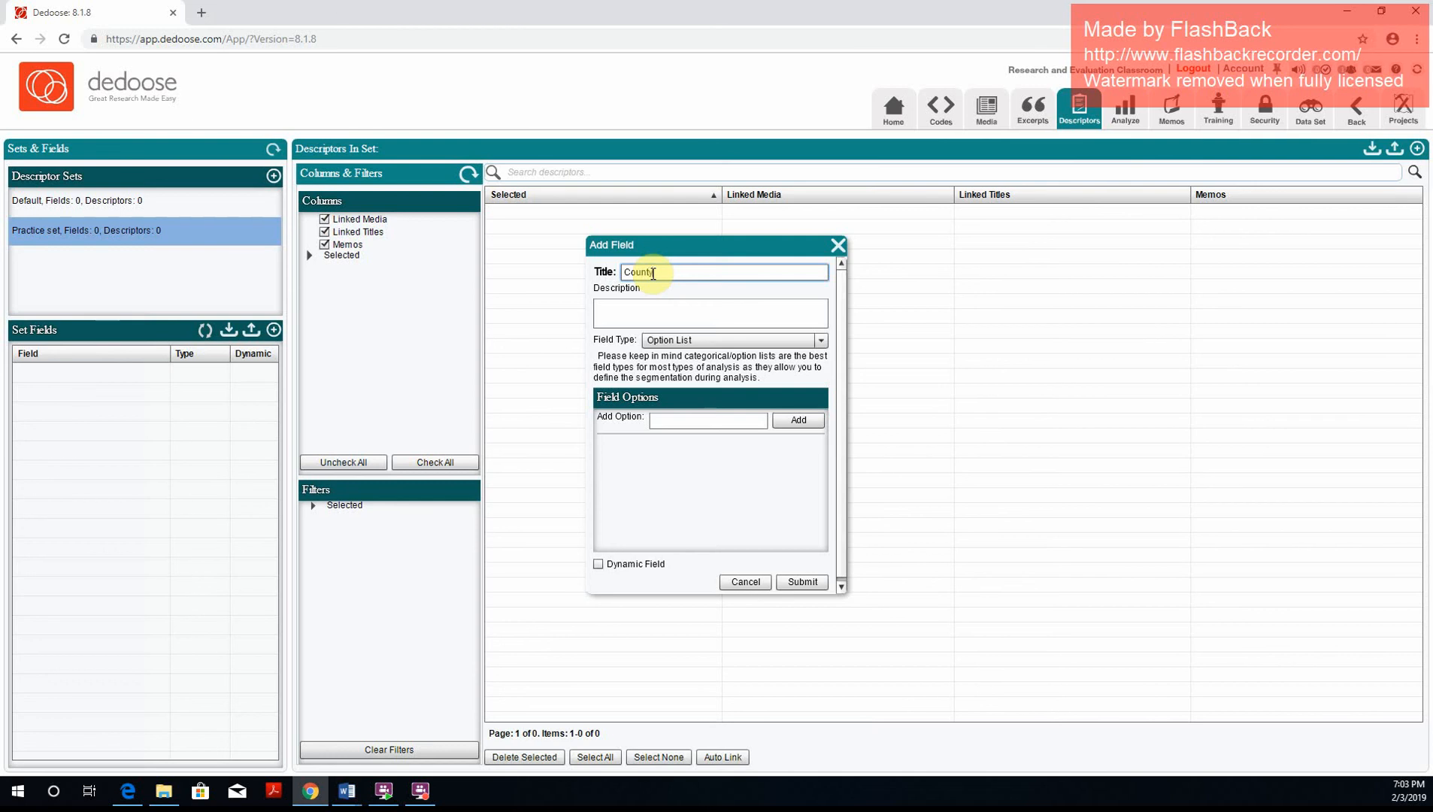
pyautogui.click(744, 420)
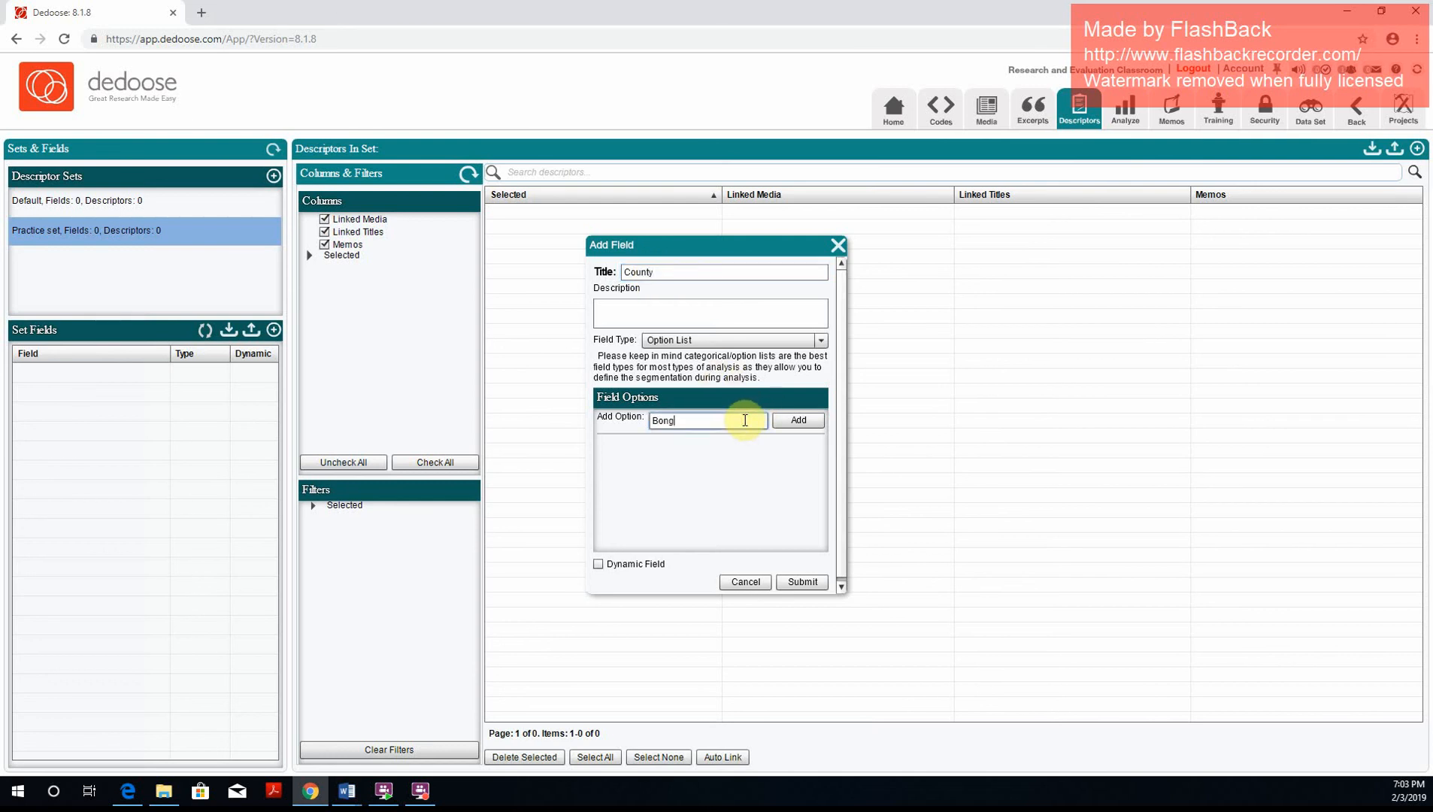
pyautogui.click(799, 421)
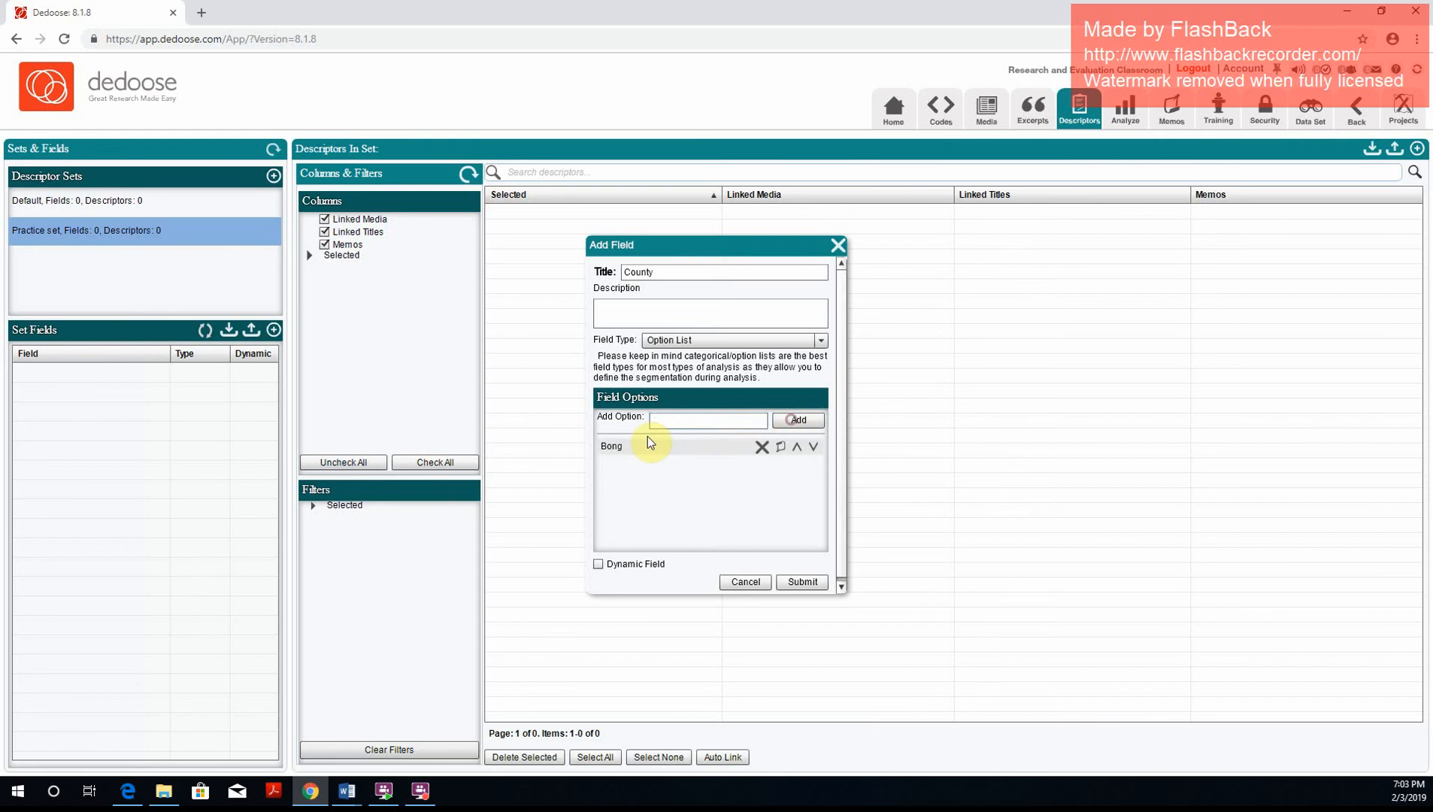
pyautogui.click(665, 423)
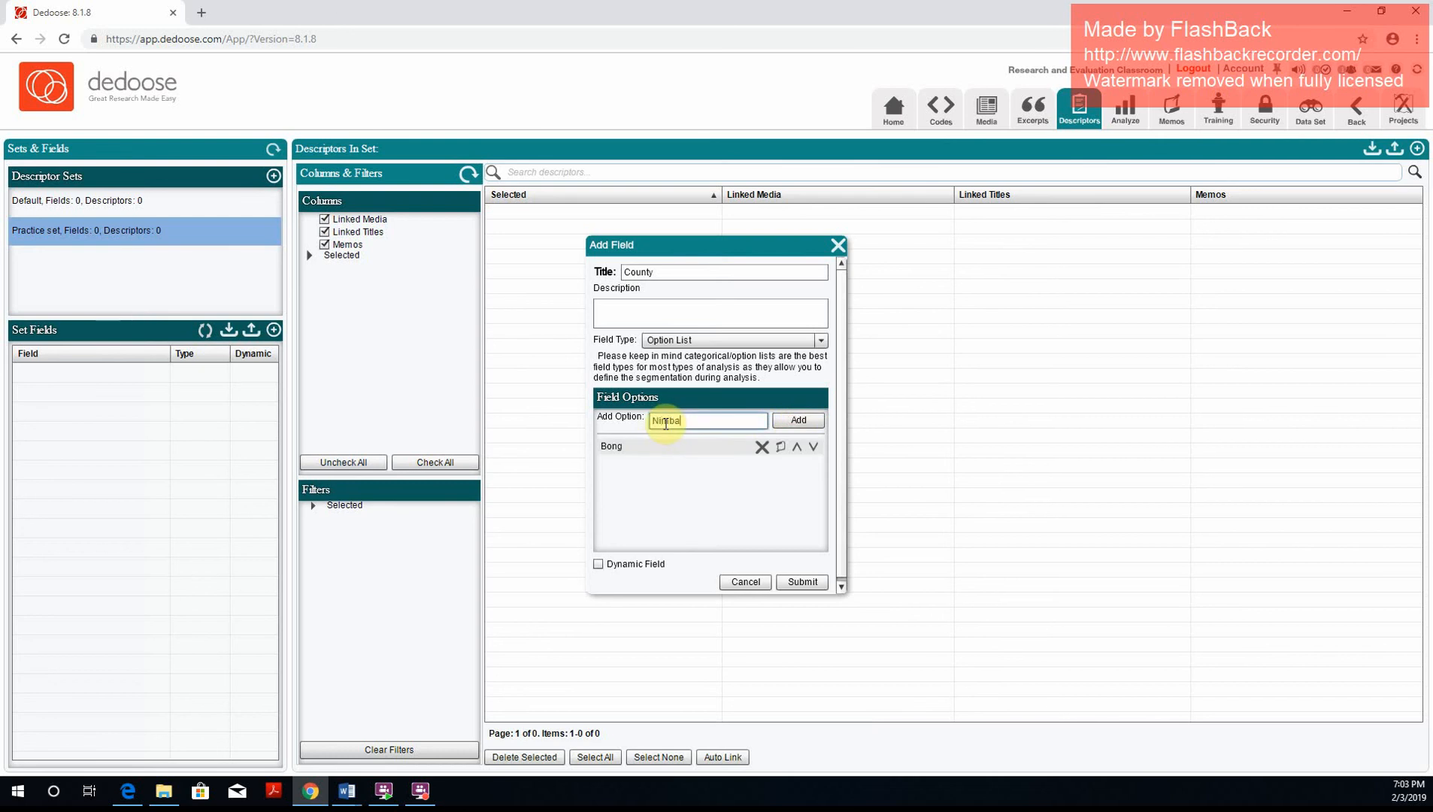
pyautogui.click(799, 420)
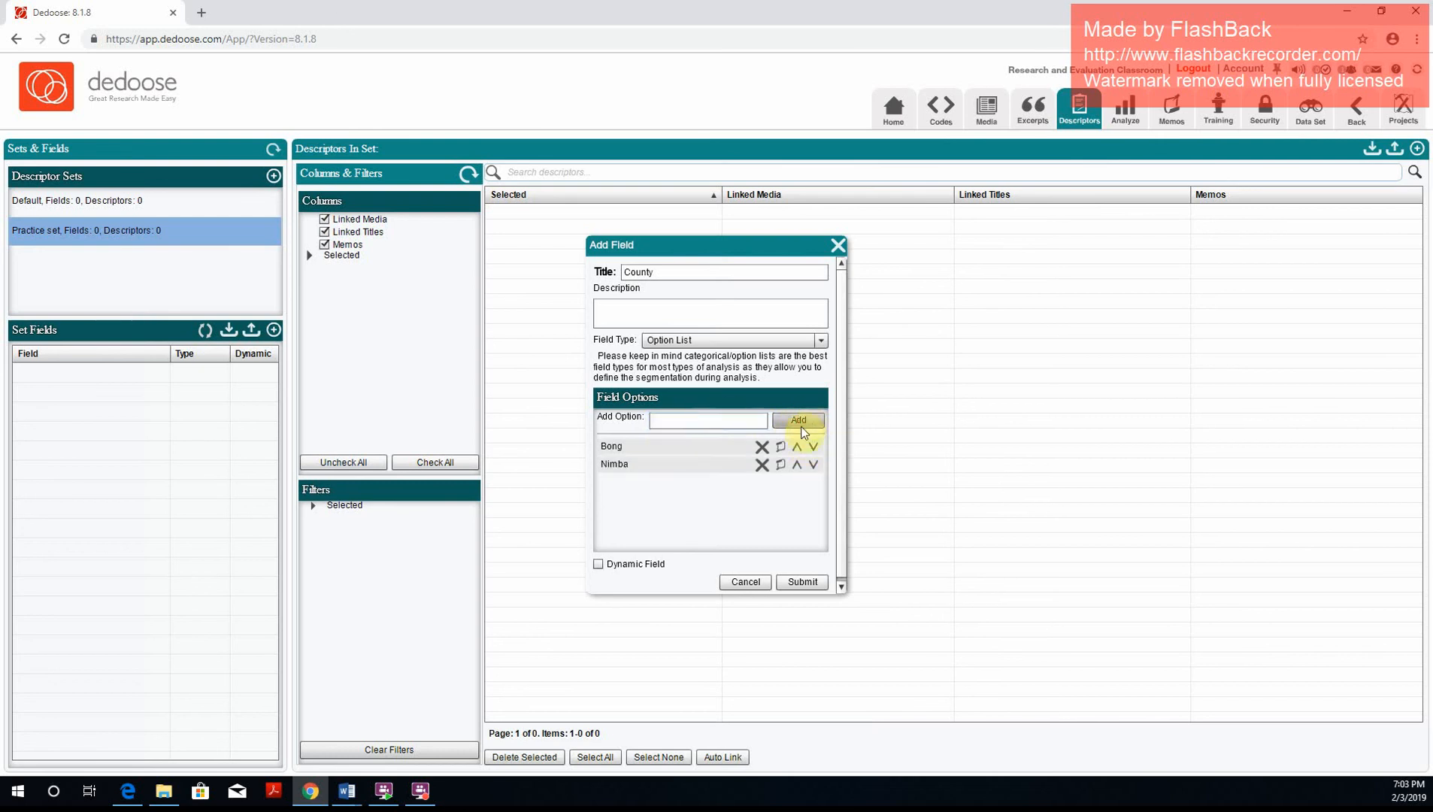
pyautogui.click(797, 584)
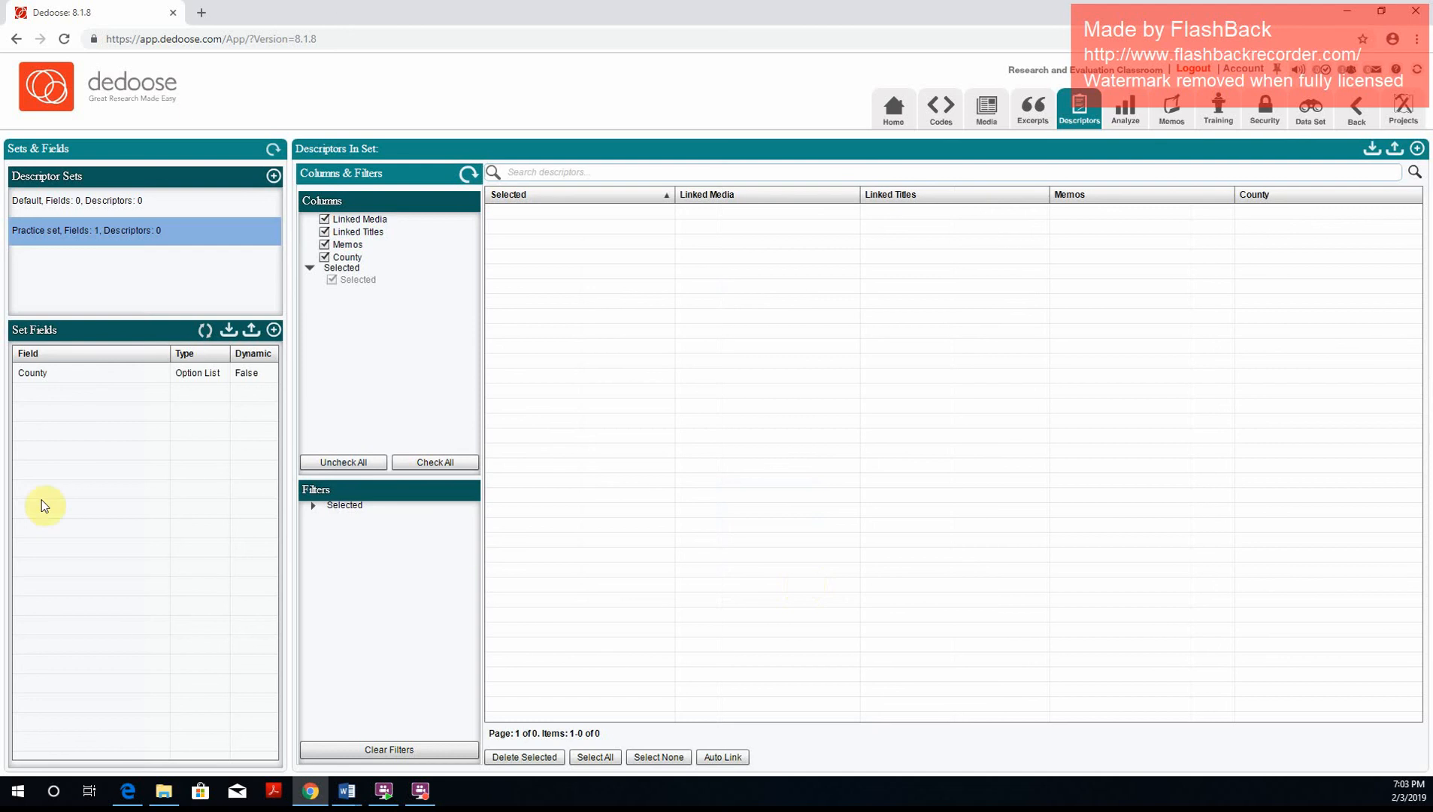
# - Add a second option list field titled "Sex" to the Practice set, with the options Male and Female
pyautogui.click(274, 331)
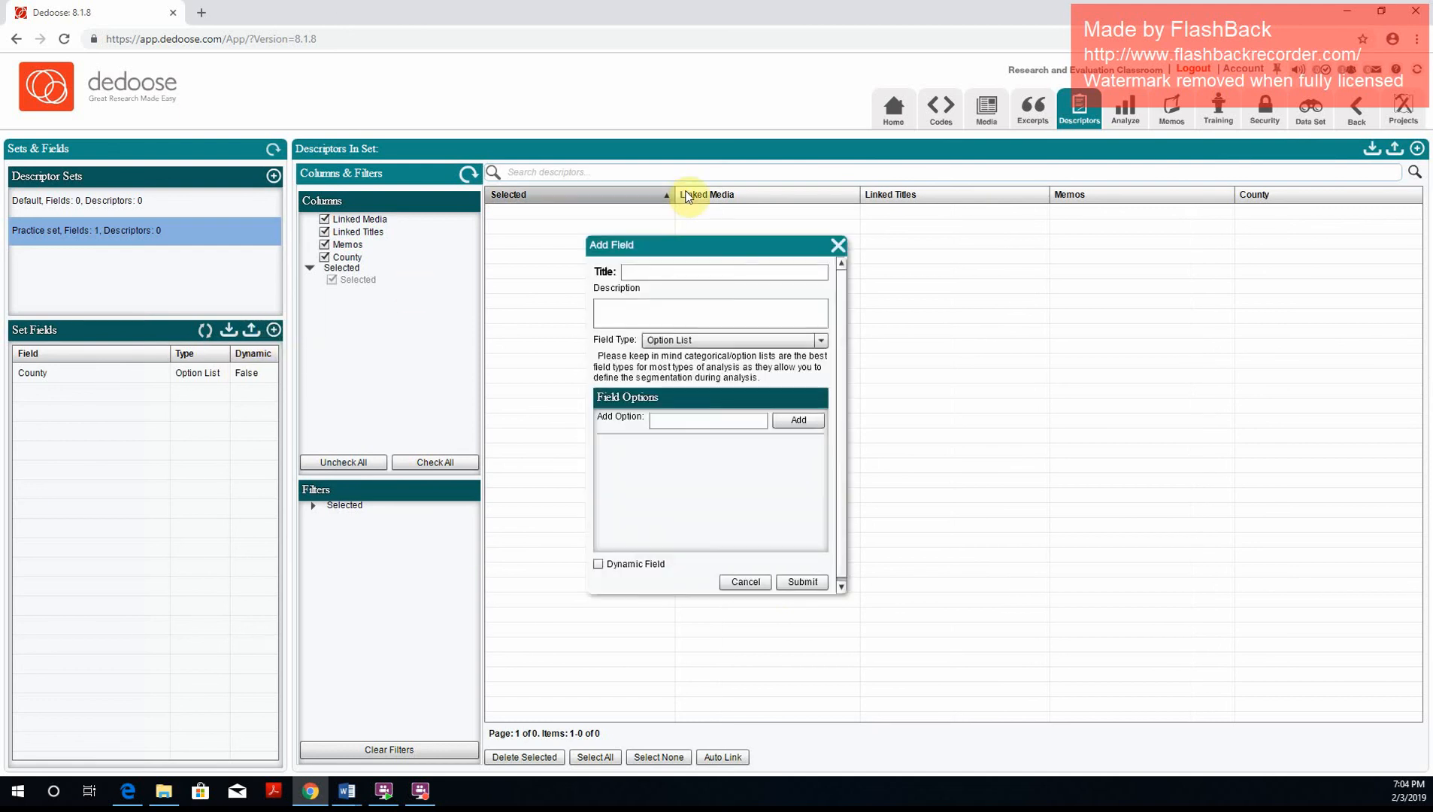
pyautogui.click(665, 274)
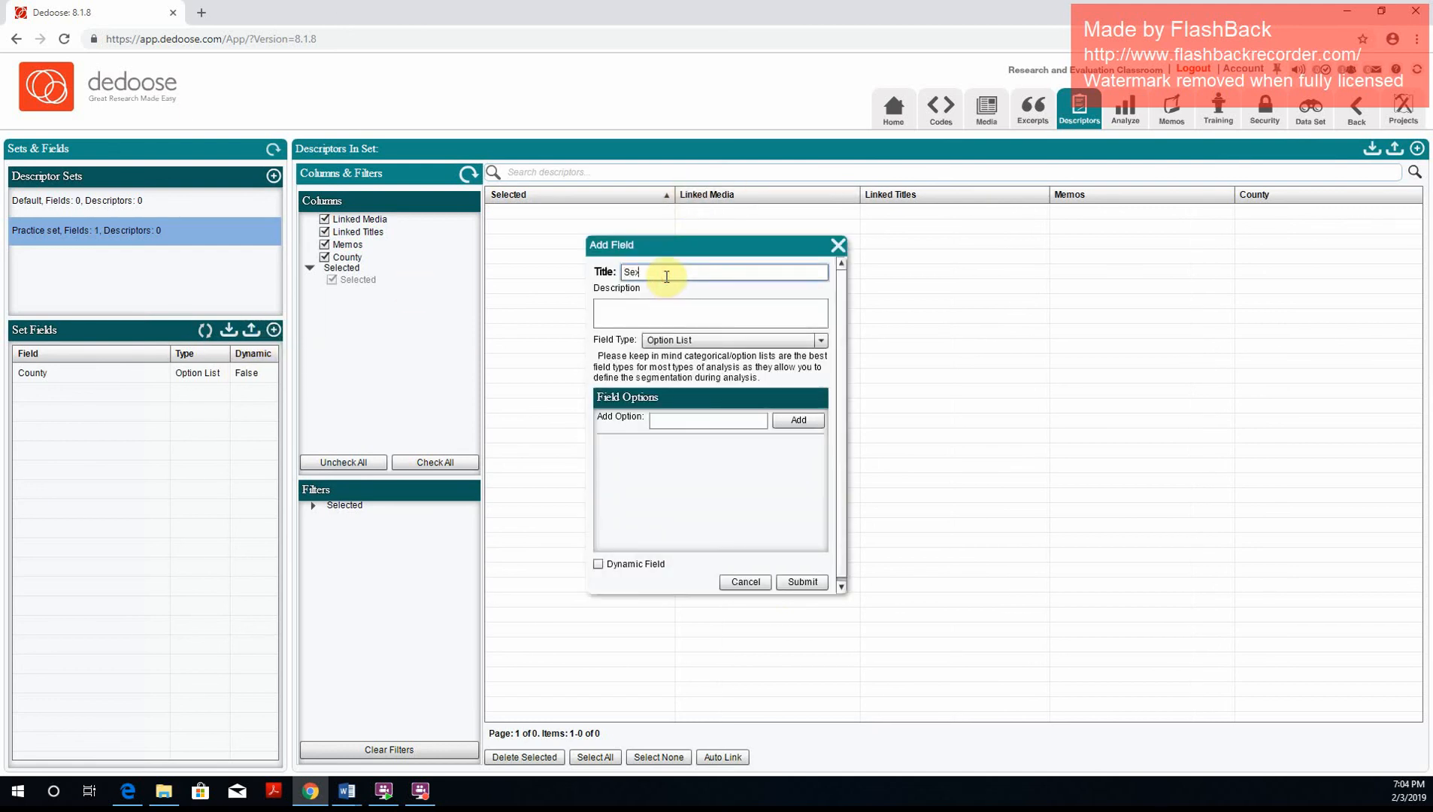
pyautogui.click(673, 421)
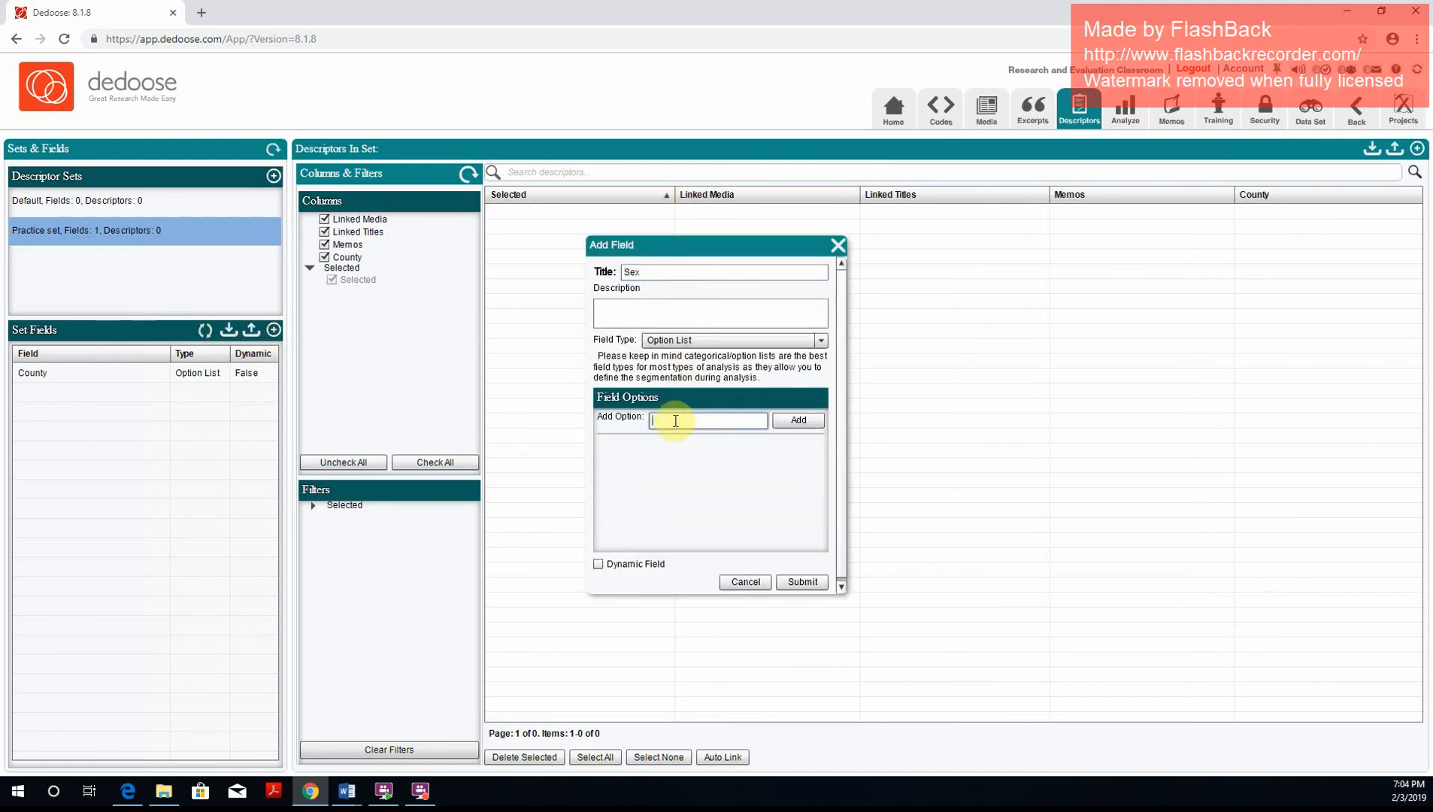
pyautogui.write('Male')
pyautogui.click(797, 426)
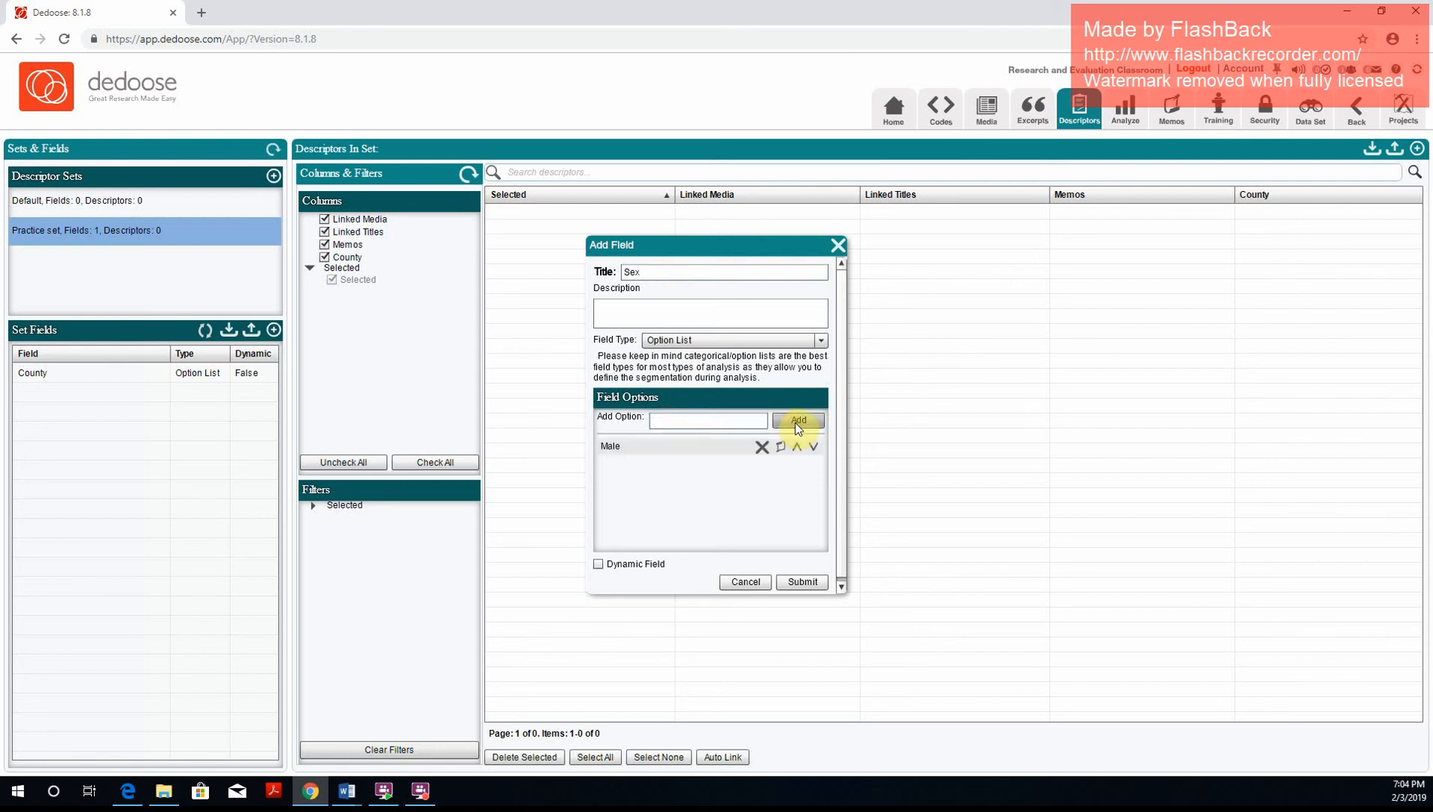
pyautogui.click(728, 420)
pyautogui.write('Female')
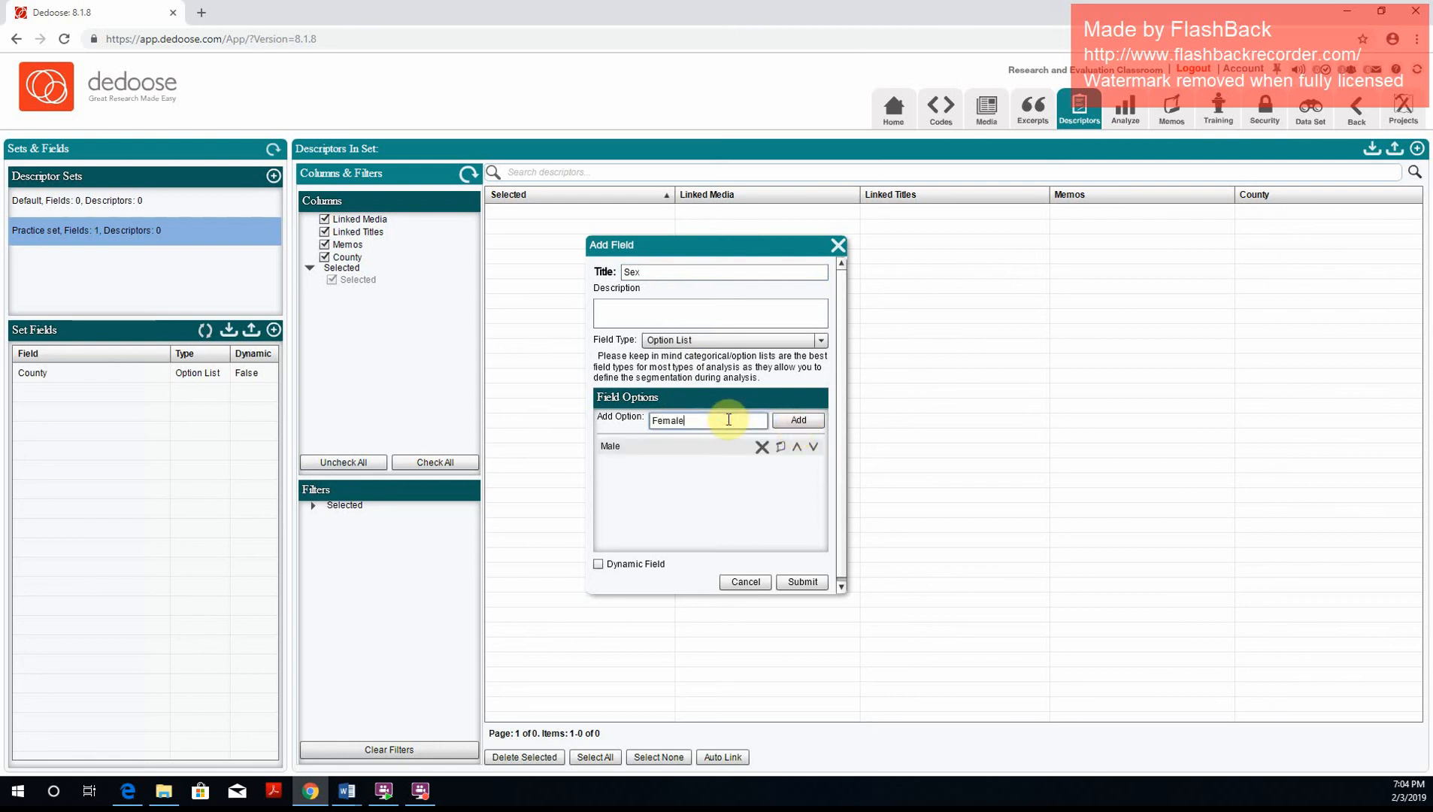
pyautogui.click(799, 419)
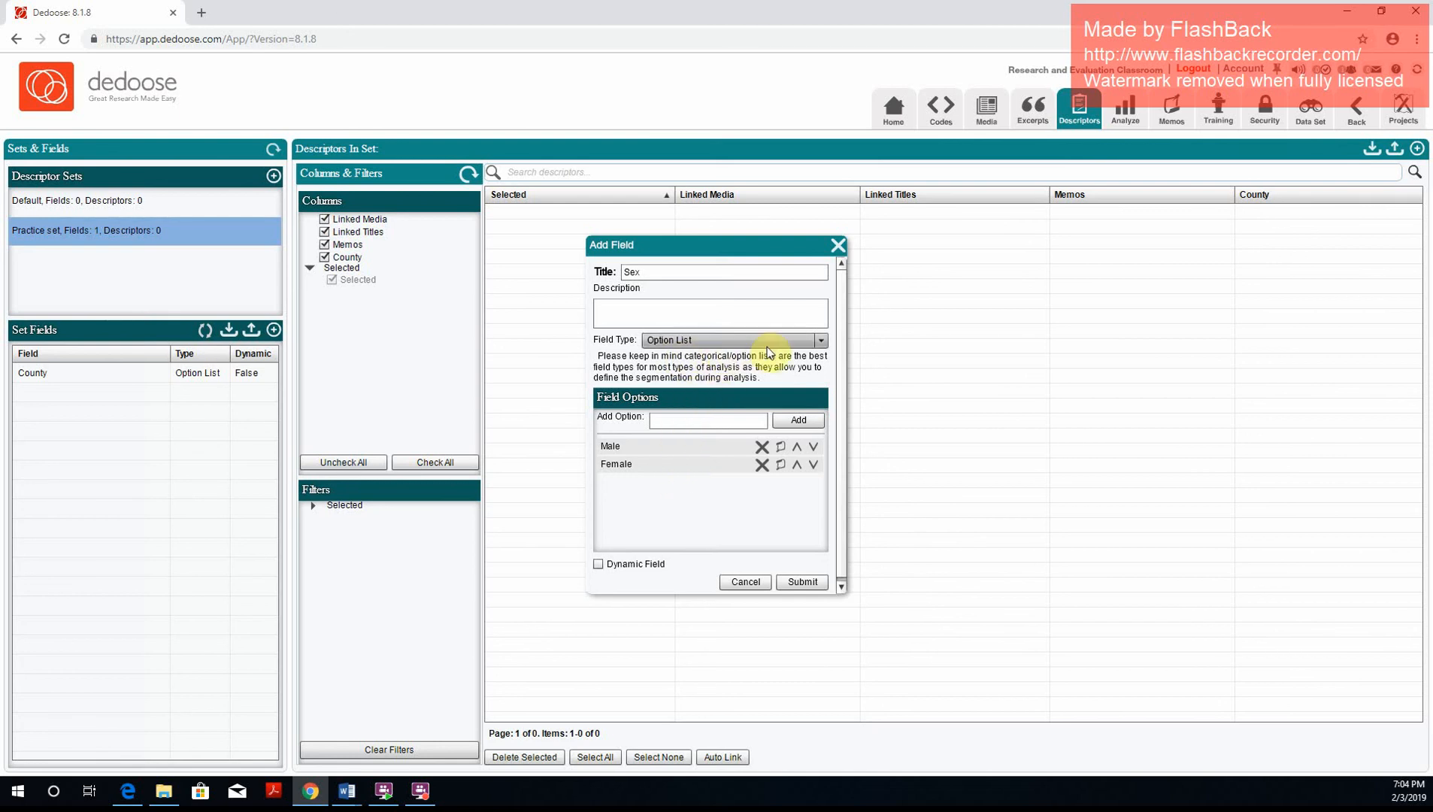
pyautogui.click(820, 341)
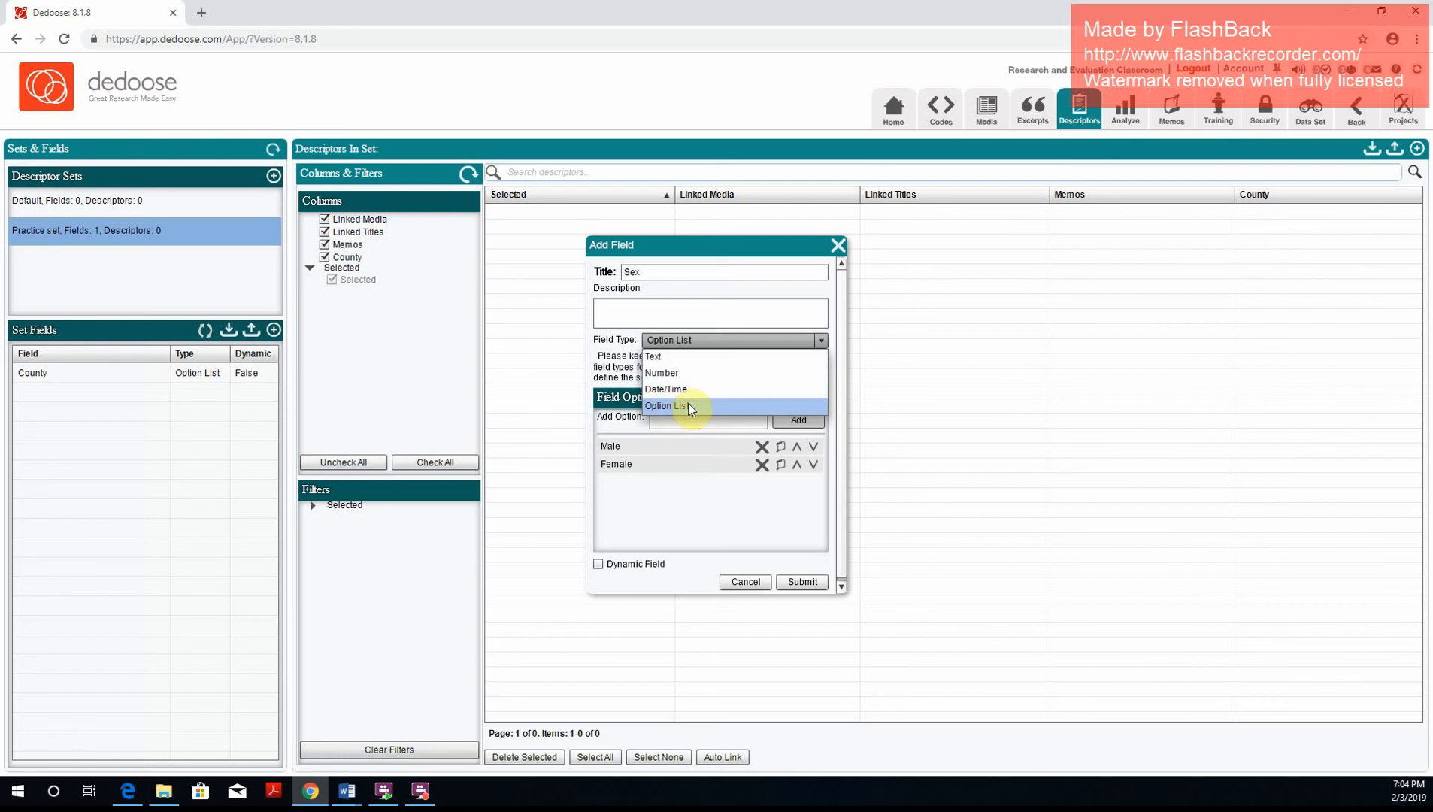
pyautogui.click(817, 340)
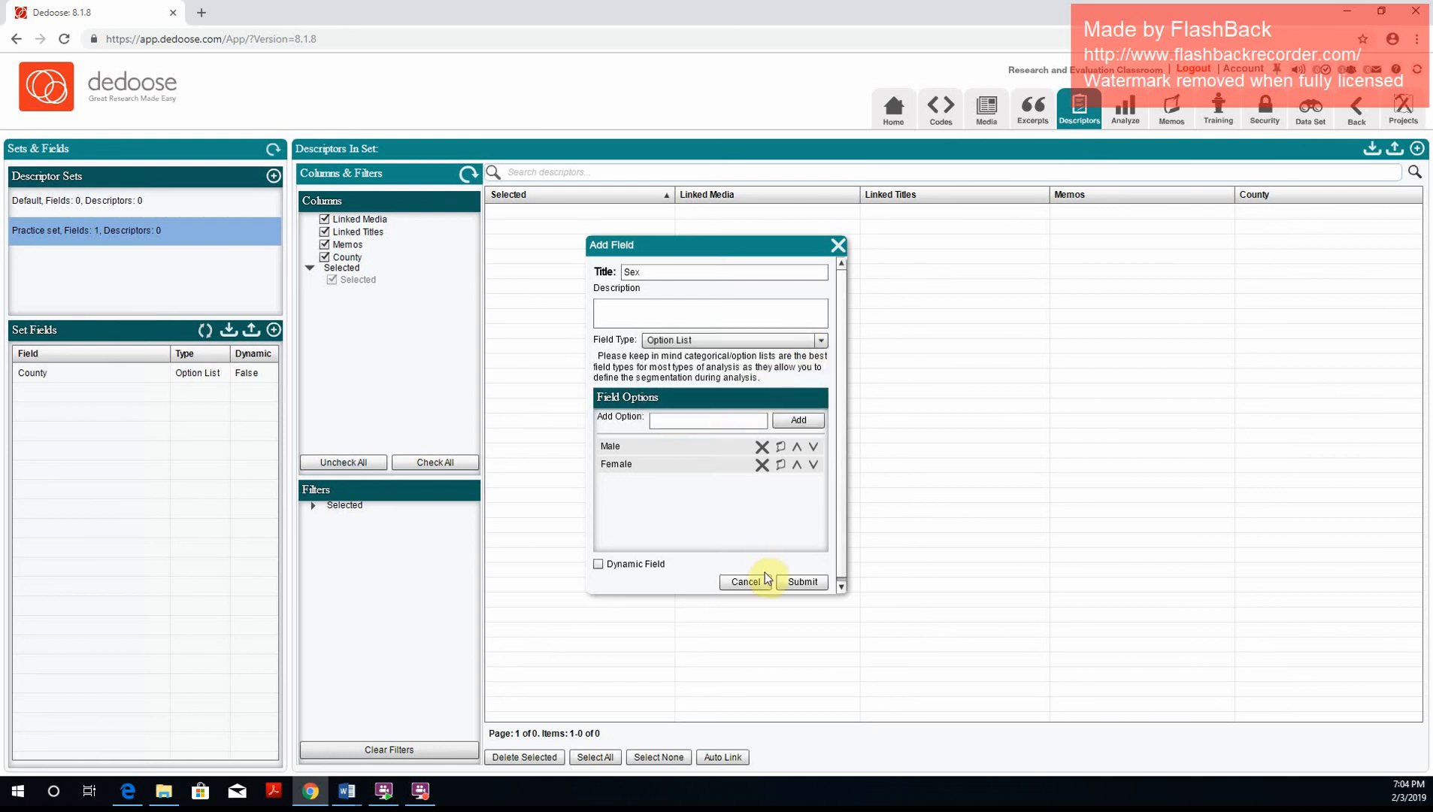
pyautogui.click(808, 581)
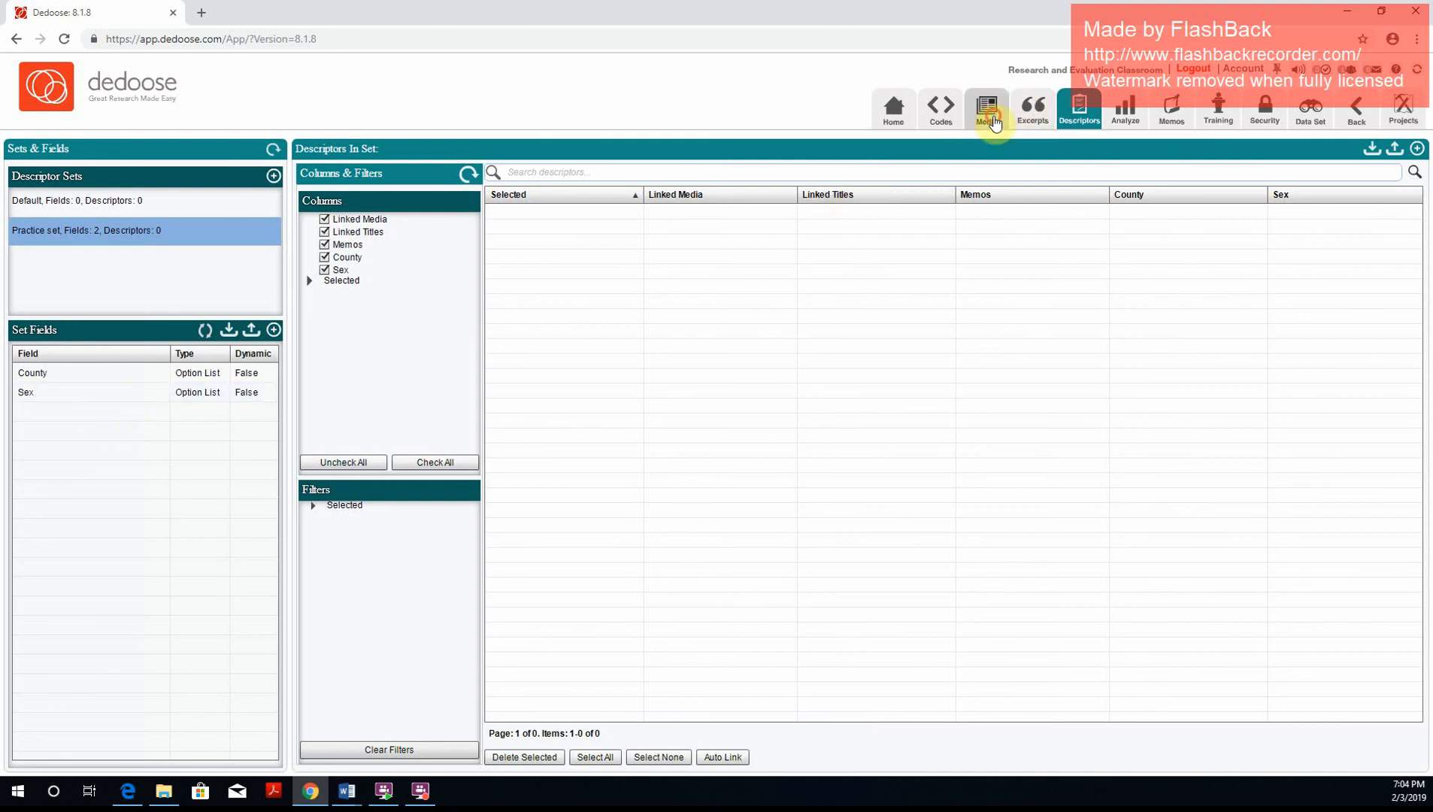
# - Create a Practice set descriptor with County Bong and Sex Male, linked to the Practice Transcript in the project's media
pyautogui.click(994, 123)
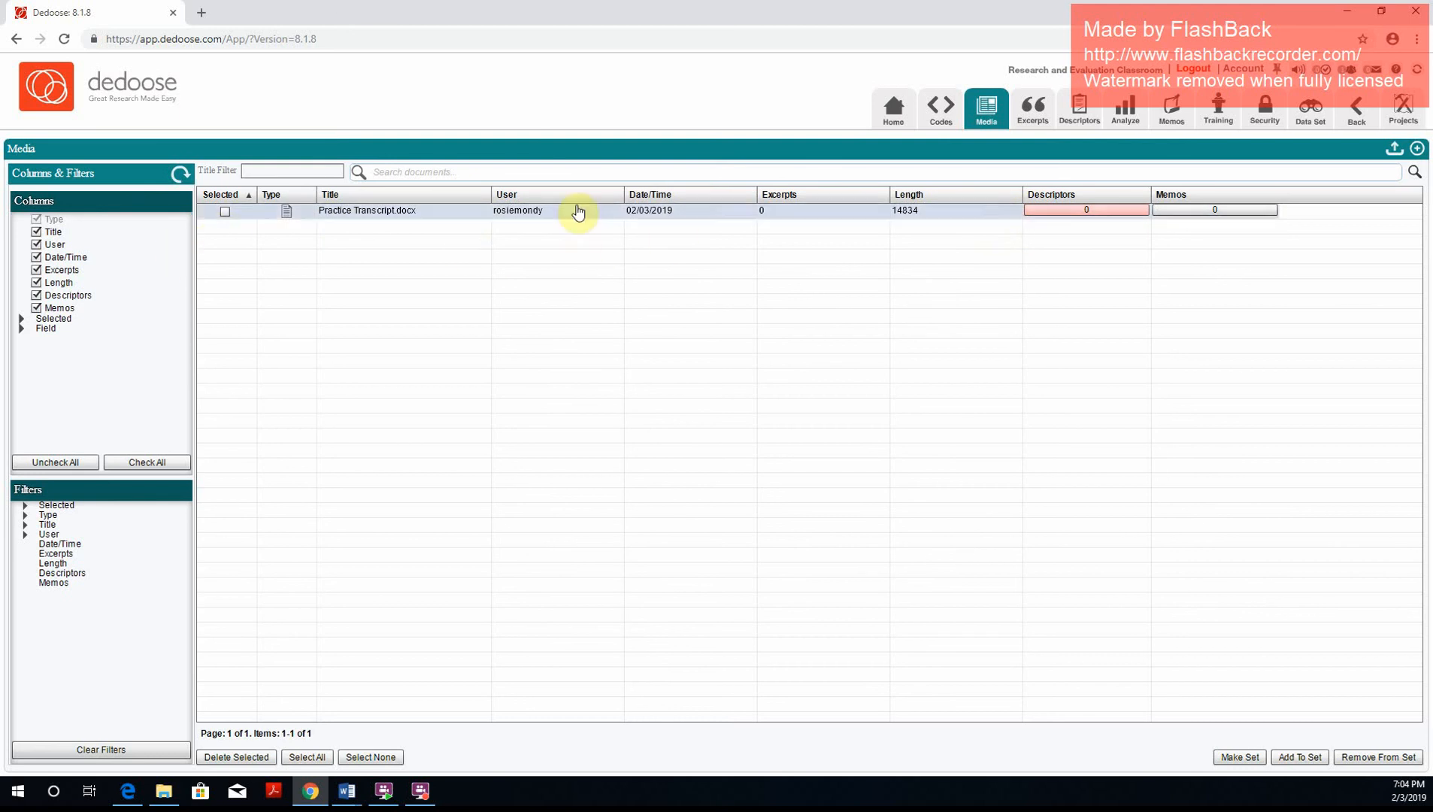
pyautogui.click(1088, 214)
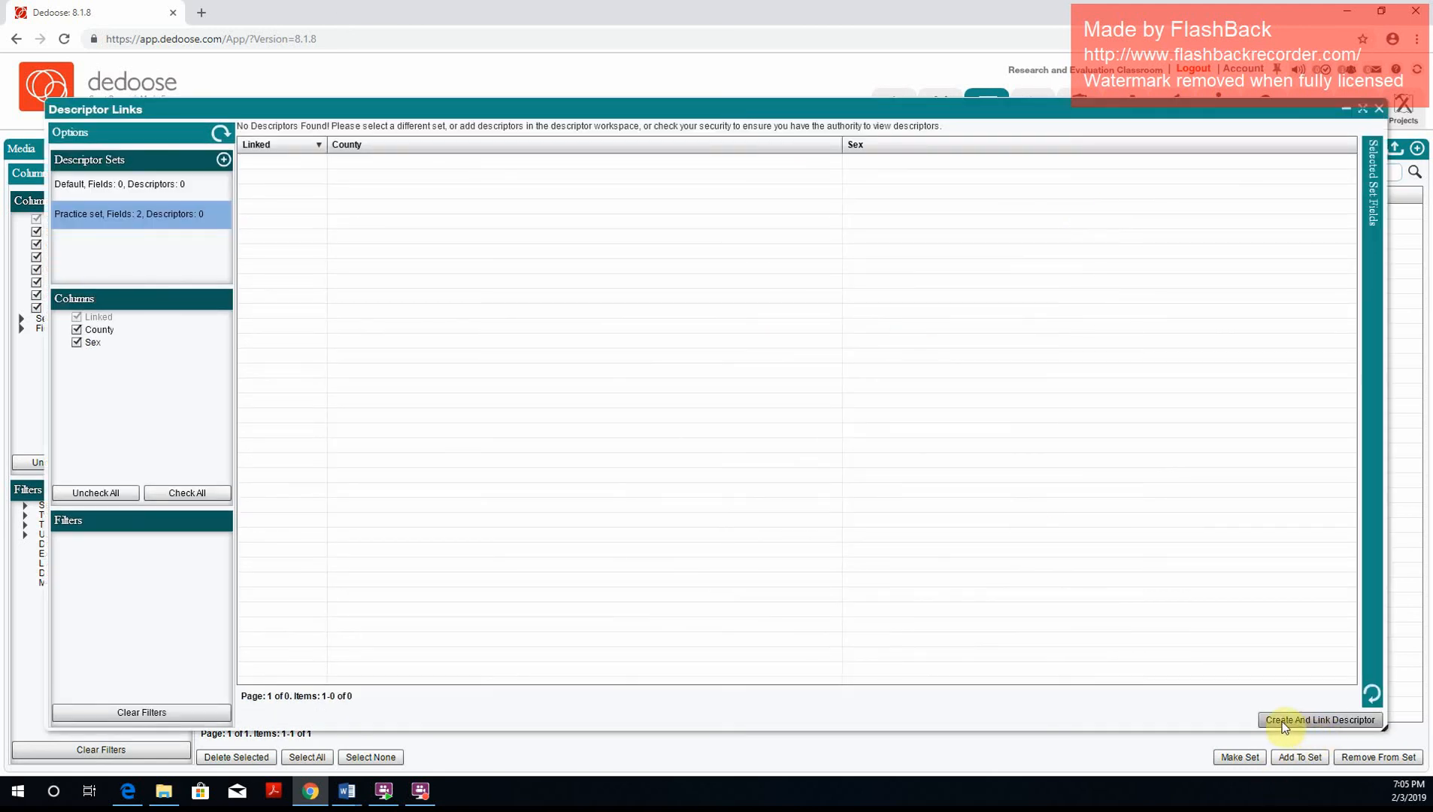
pyautogui.click(1351, 720)
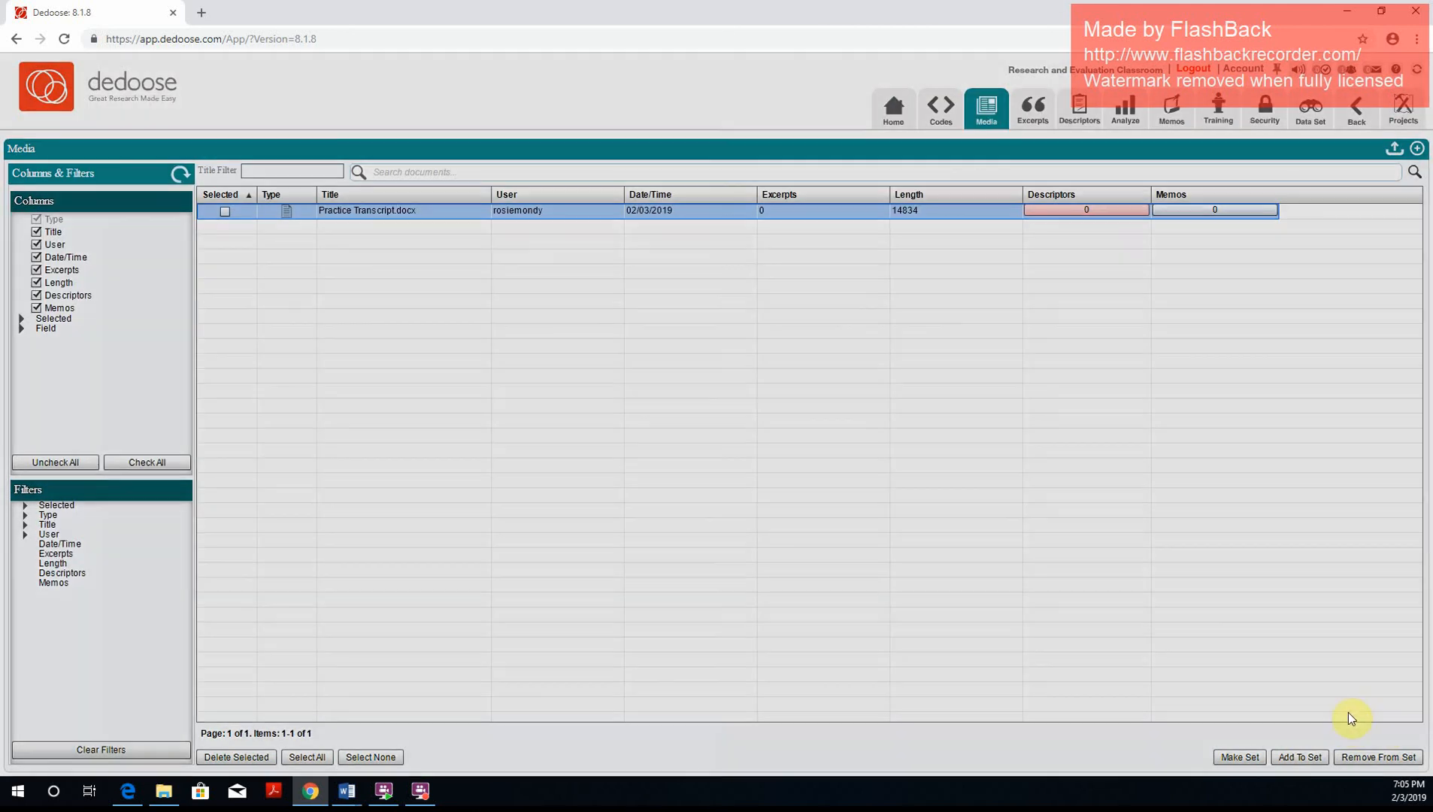
pyautogui.click(823, 114)
pyautogui.click(784, 127)
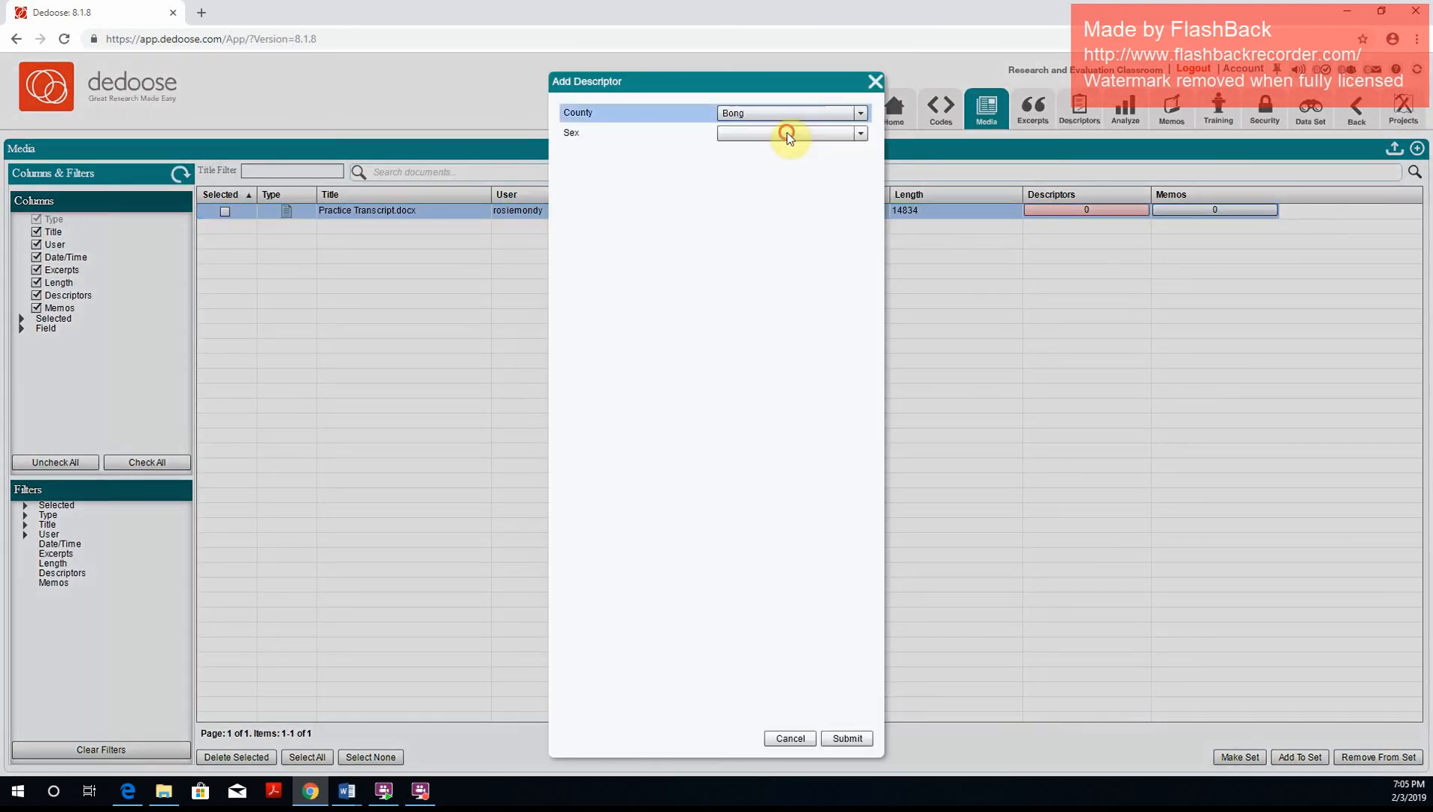
pyautogui.click(788, 136)
pyautogui.click(775, 166)
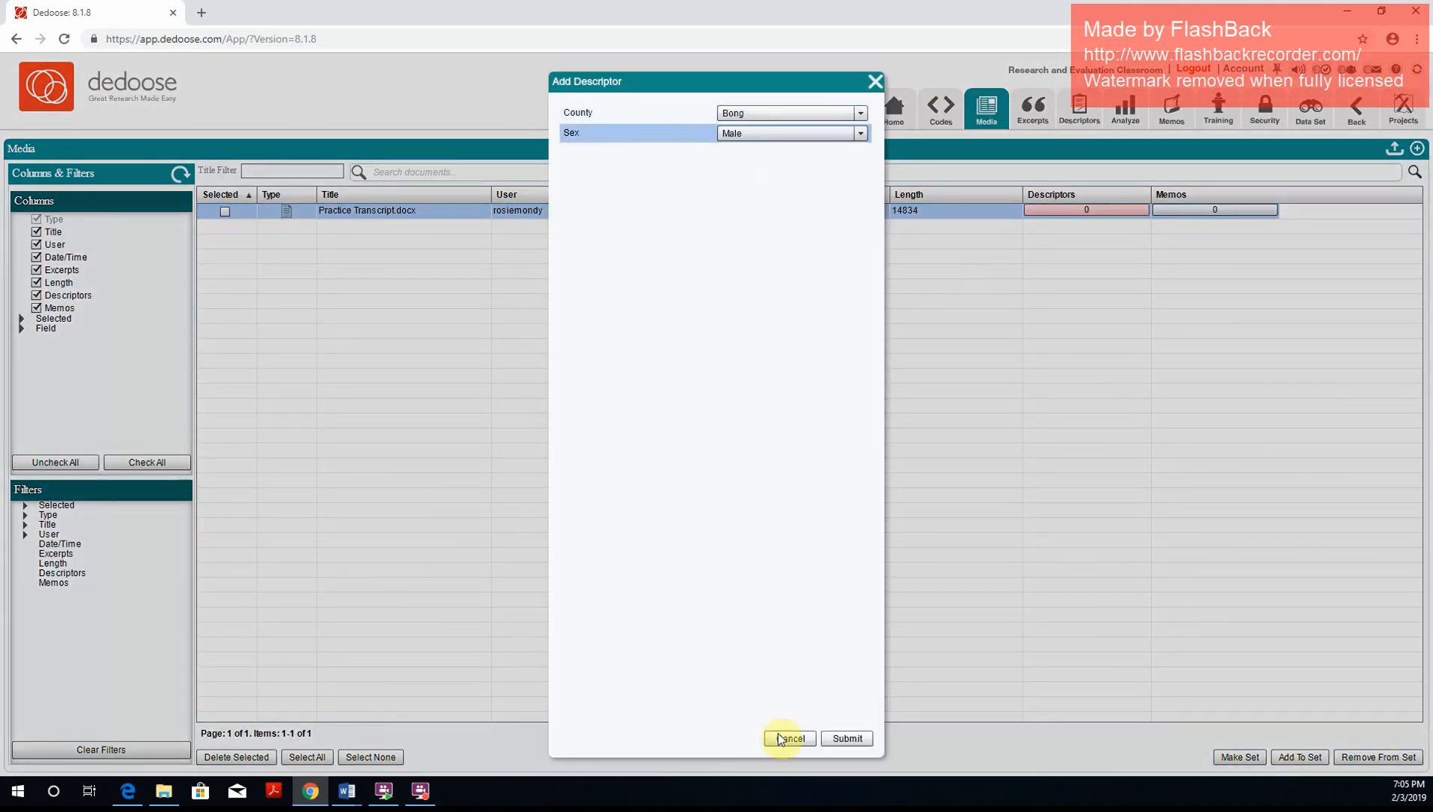
pyautogui.click(844, 738)
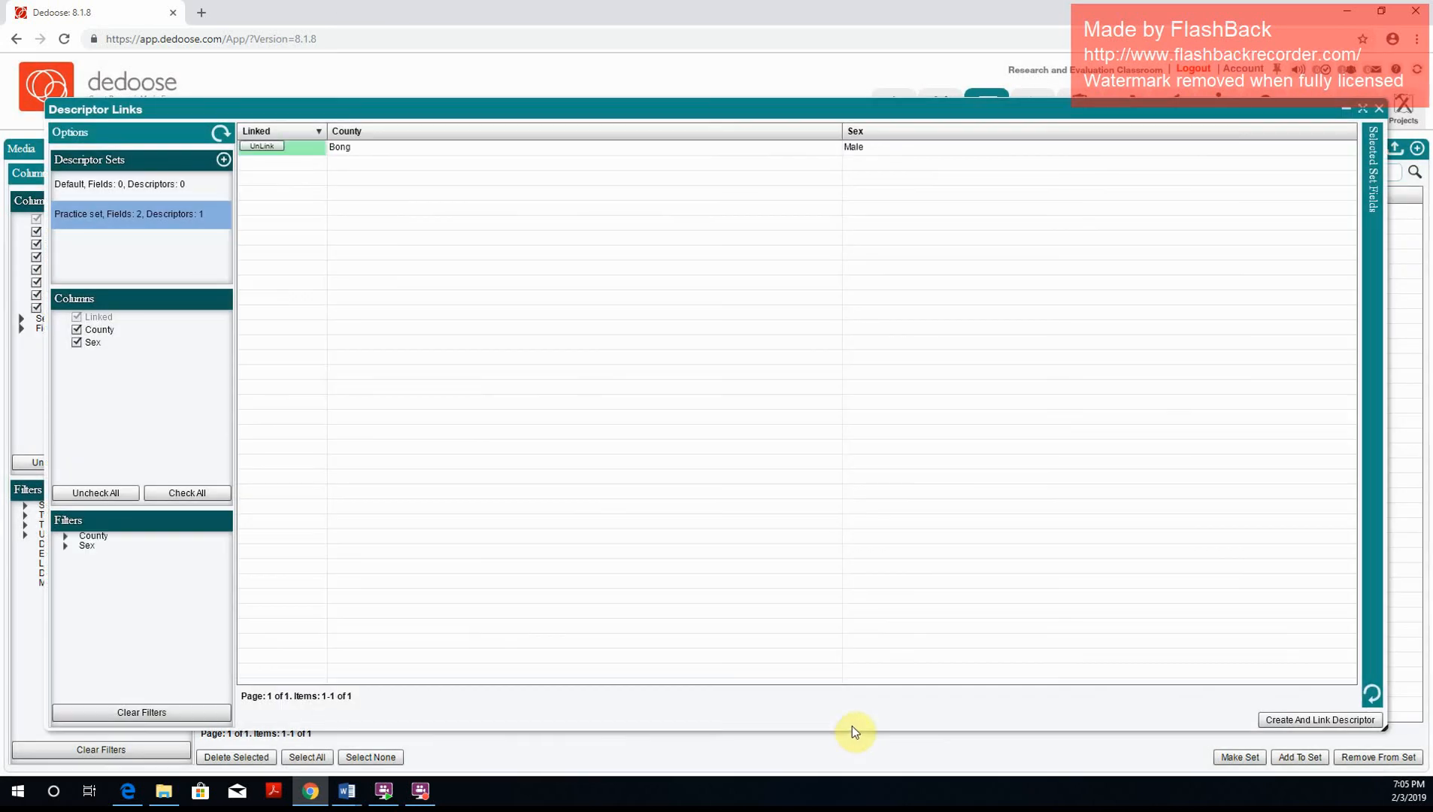
pyautogui.click(1379, 108)
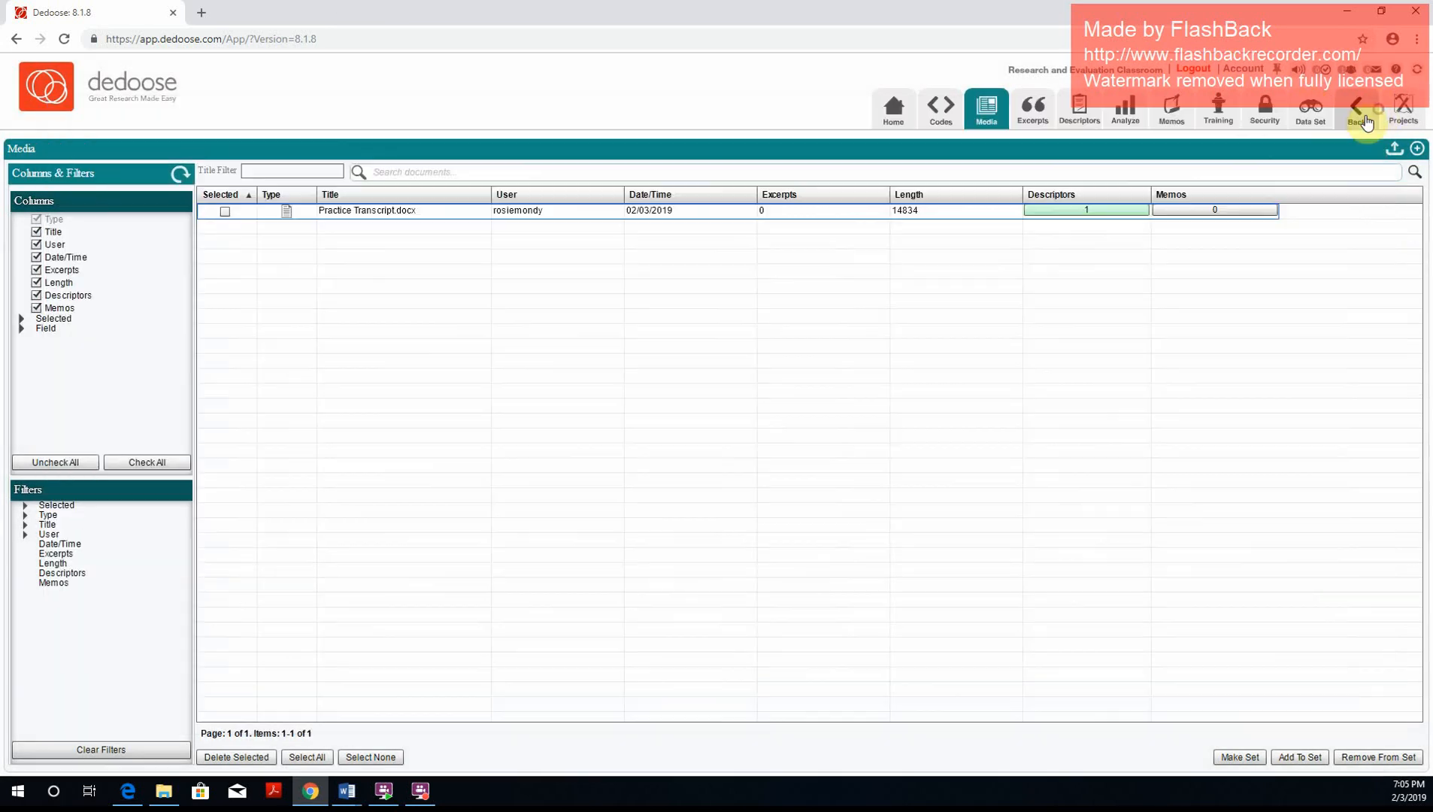